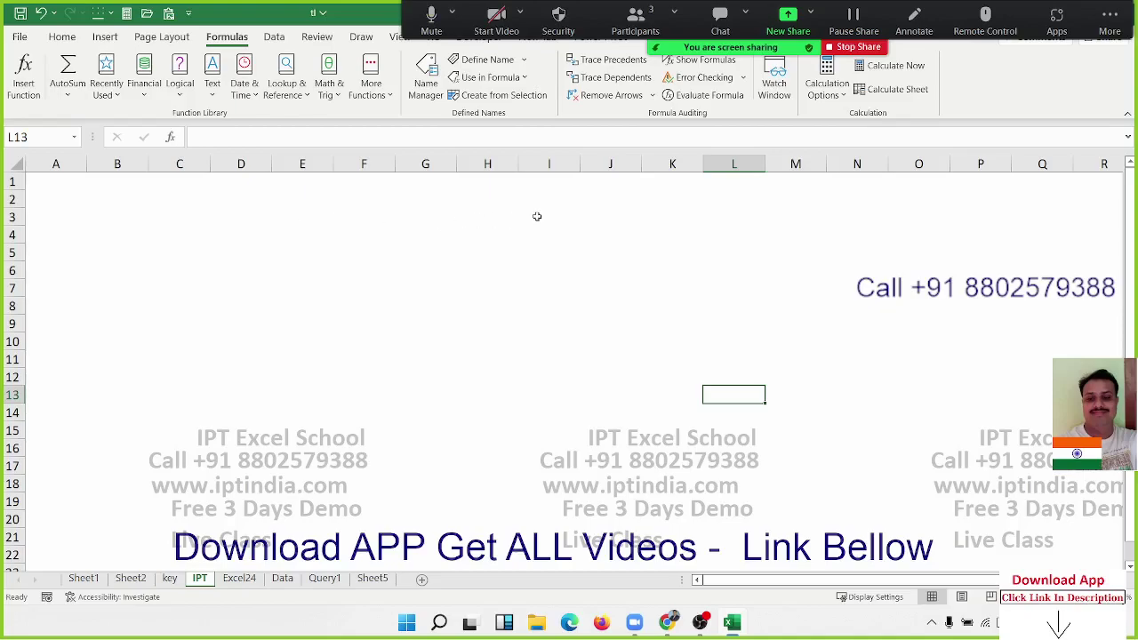
# - Enter 20 in D3 and 30 in G3
pyautogui.scroll(-3, 536, 216)
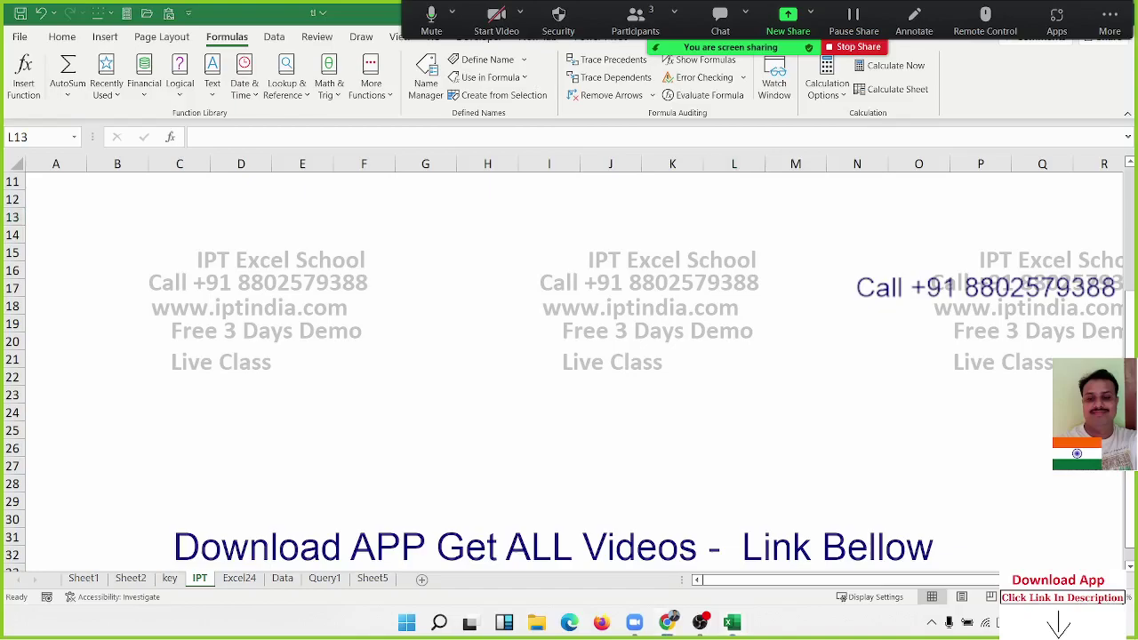
pyautogui.scroll(4, 706, 252)
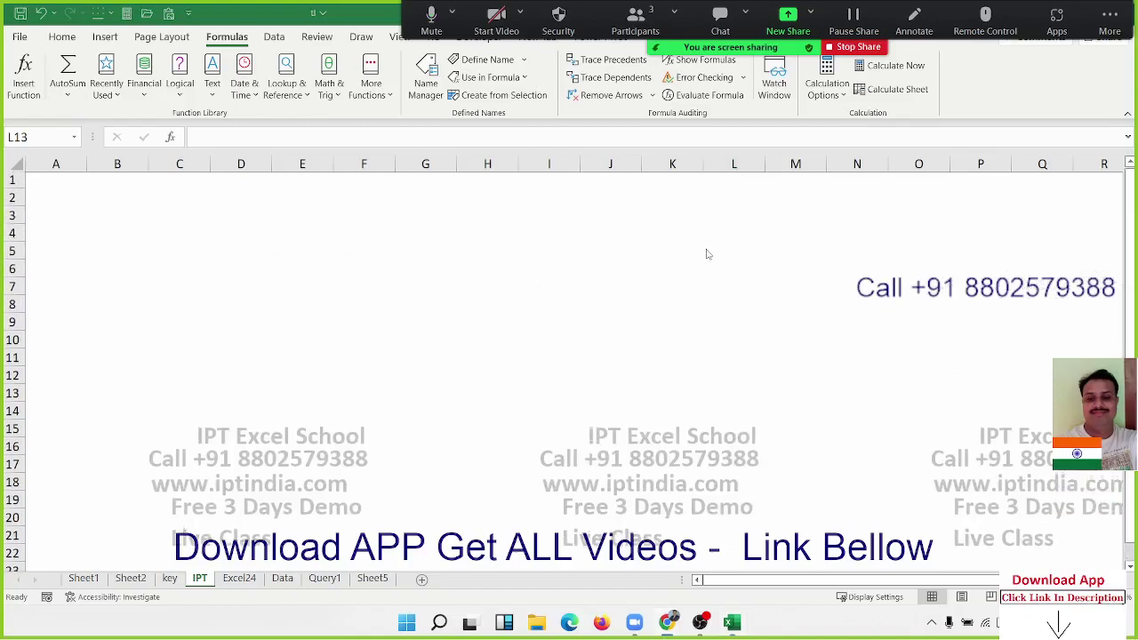
pyautogui.click(223, 219)
pyautogui.write('20')
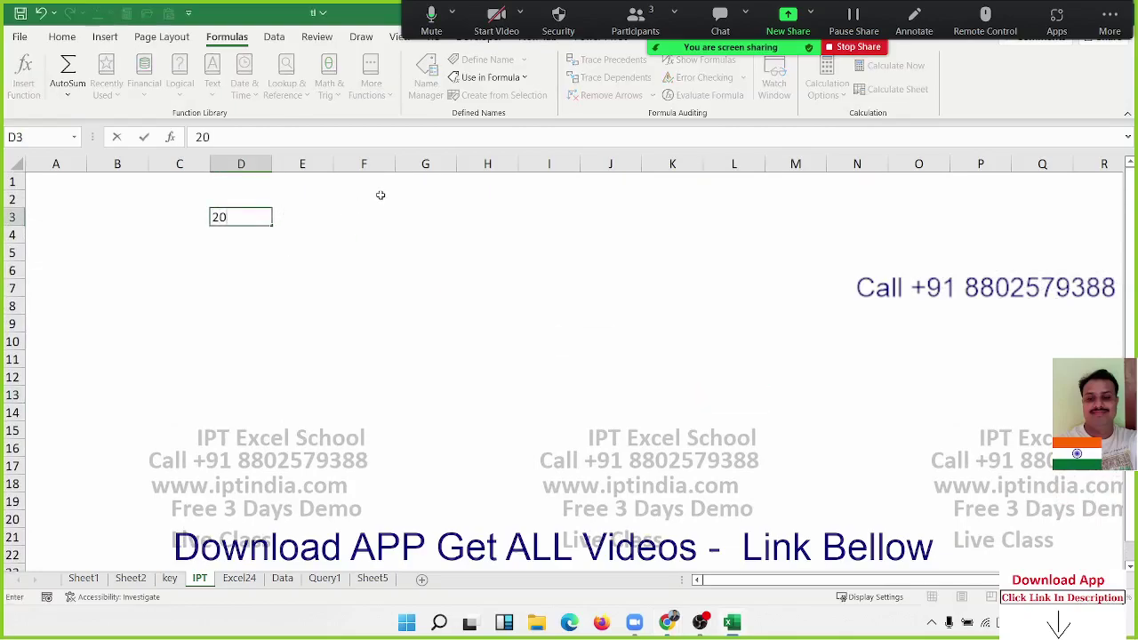
pyautogui.press('Right')
pyautogui.press('Right')
pyautogui.press('Right')
pyautogui.write('30')
pyautogui.press('Return')
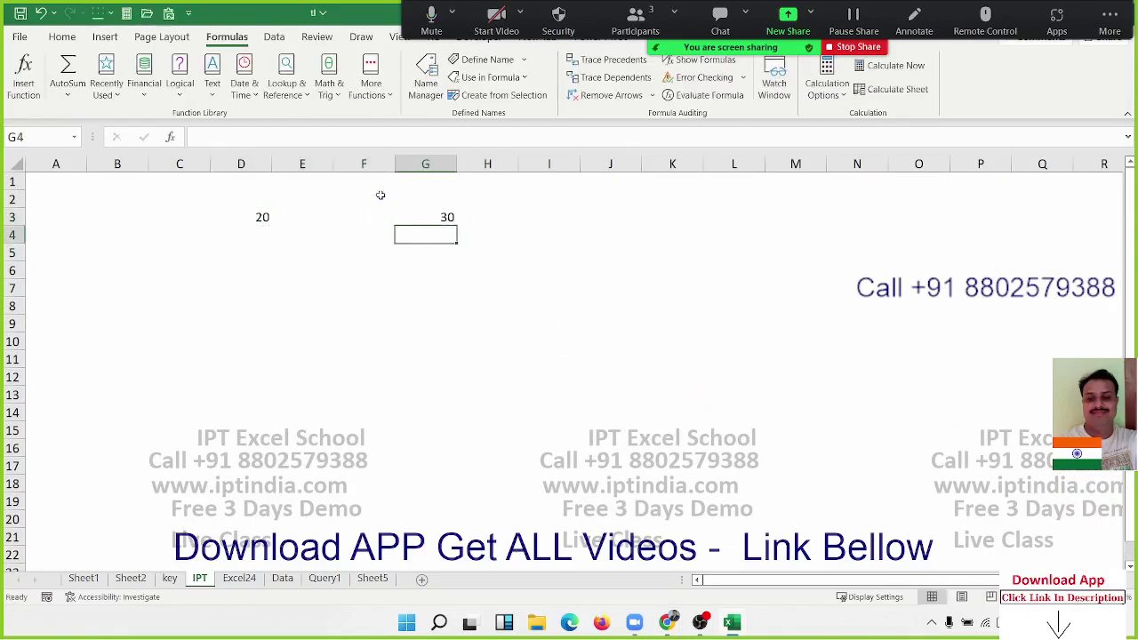
# - Copy D3's 20, paste it into G3, then undo the paste to restore 30
pyautogui.press('Up')
pyautogui.press('Left')
pyautogui.press('Left')
pyautogui.press('Left')
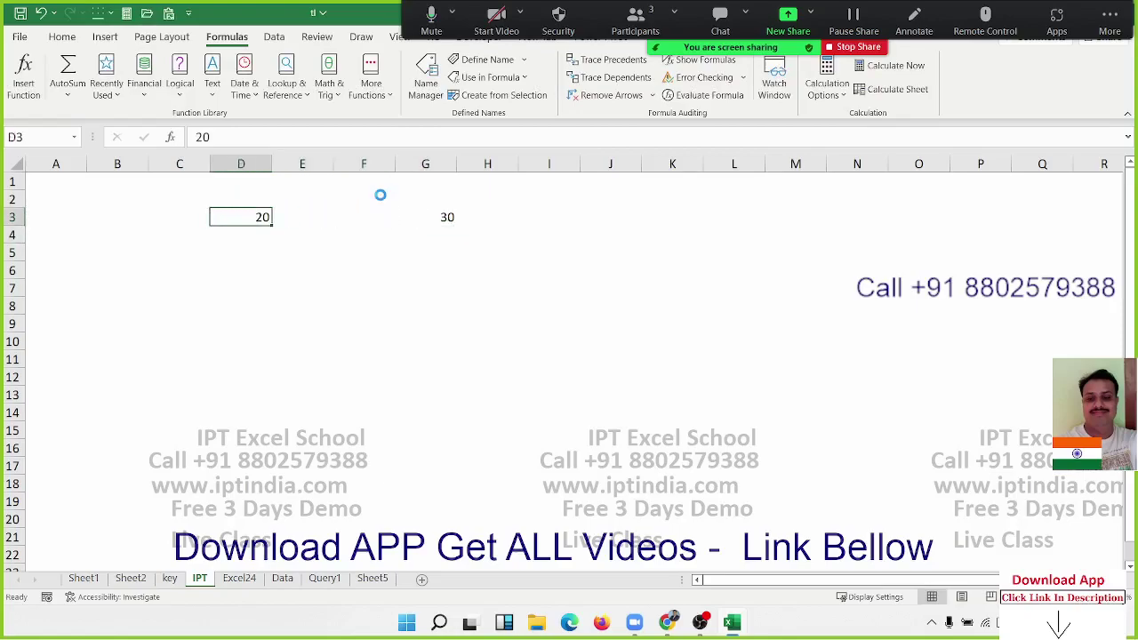
pyautogui.hotkey('ctrl', 'c')
pyautogui.press('Right')
pyautogui.press('Right')
pyautogui.press('Right')
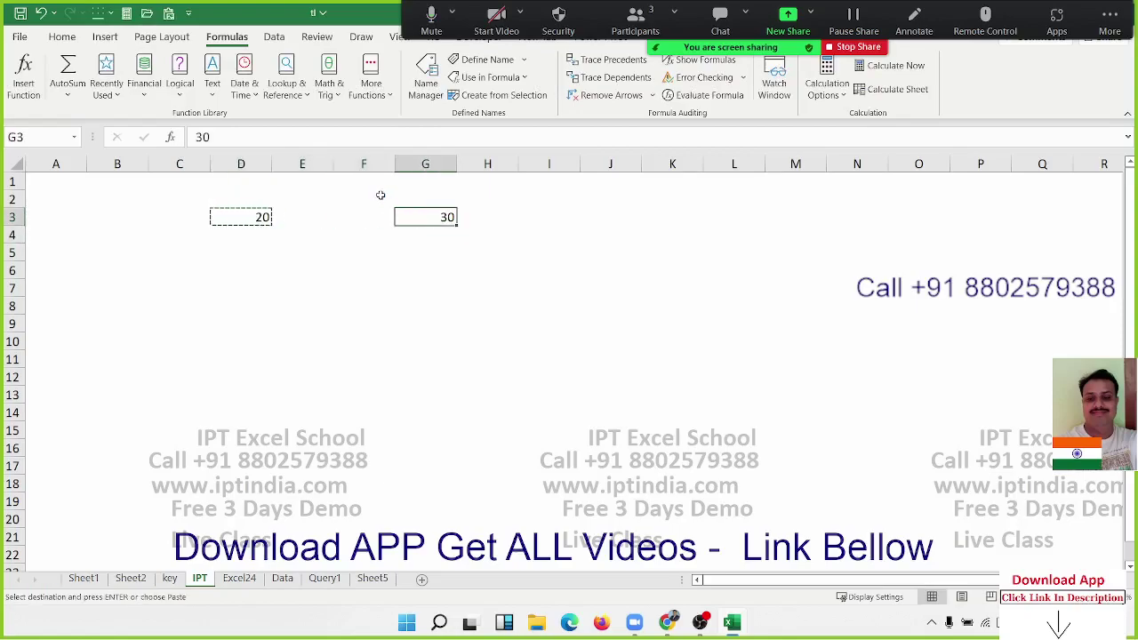
pyautogui.hotkey('ctrl', 'v')
pyautogui.hotkey('ctrl', 'z')
# - Paste Special with Add onto G3, making it 50
pyautogui.rightClick(432, 215)
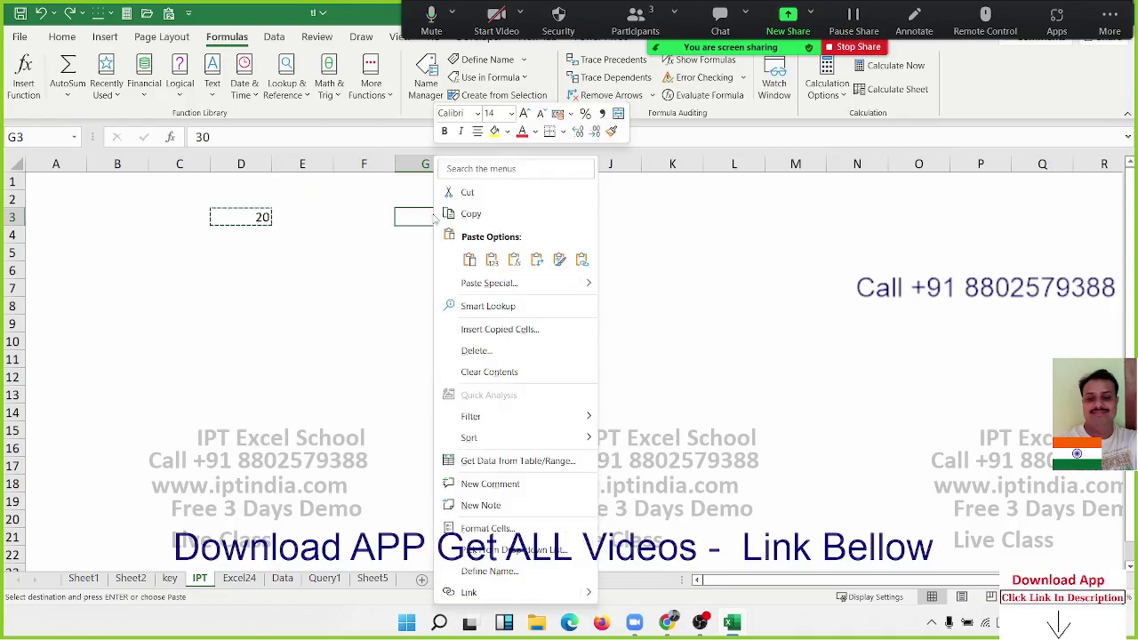
pyautogui.click(476, 283)
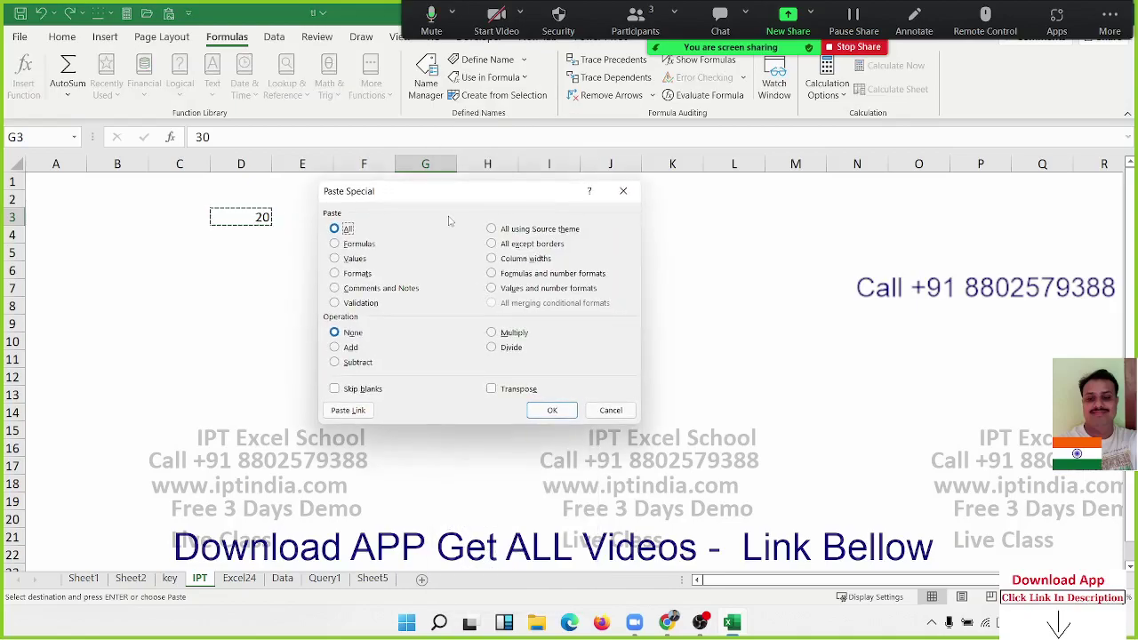
pyautogui.moveTo(443, 200); pyautogui.dragTo(631, 186)
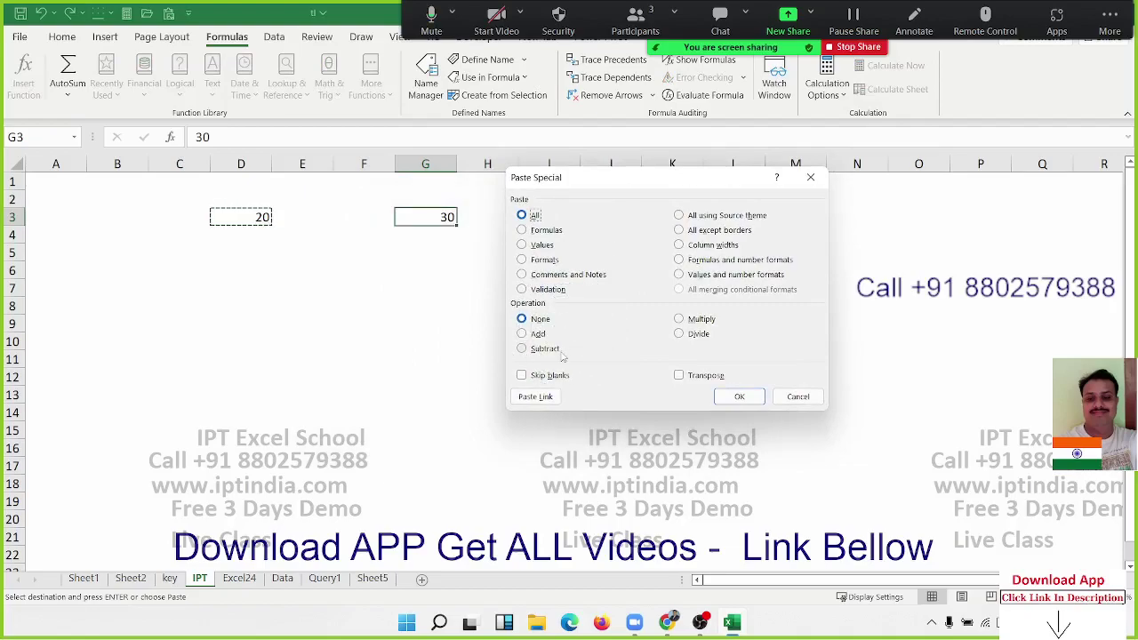
pyautogui.click(537, 335)
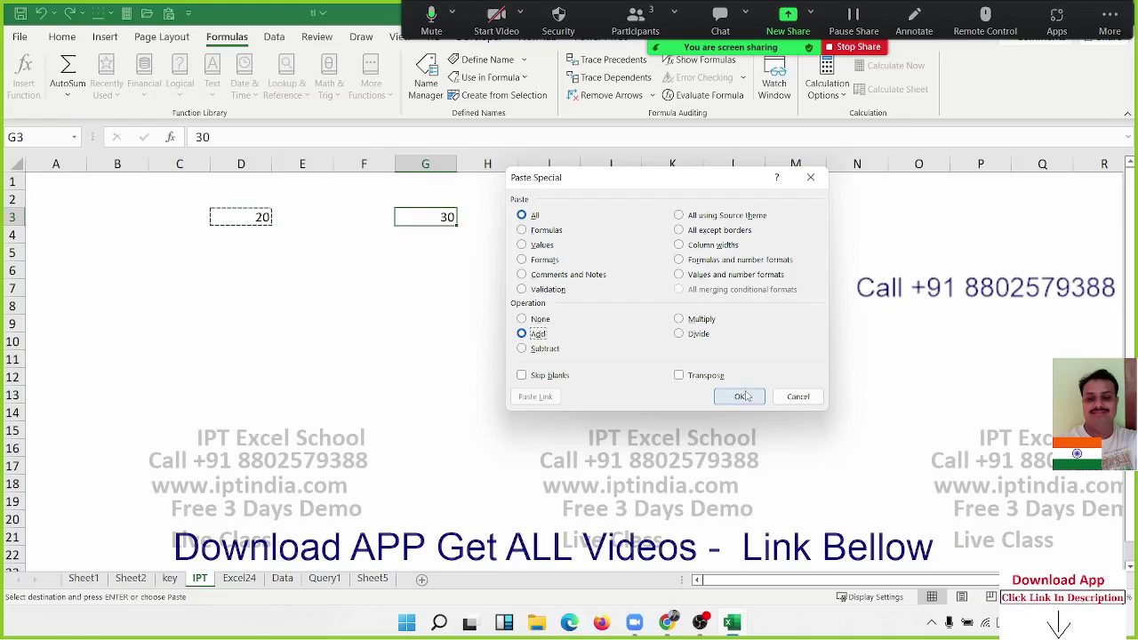
pyautogui.click(744, 395)
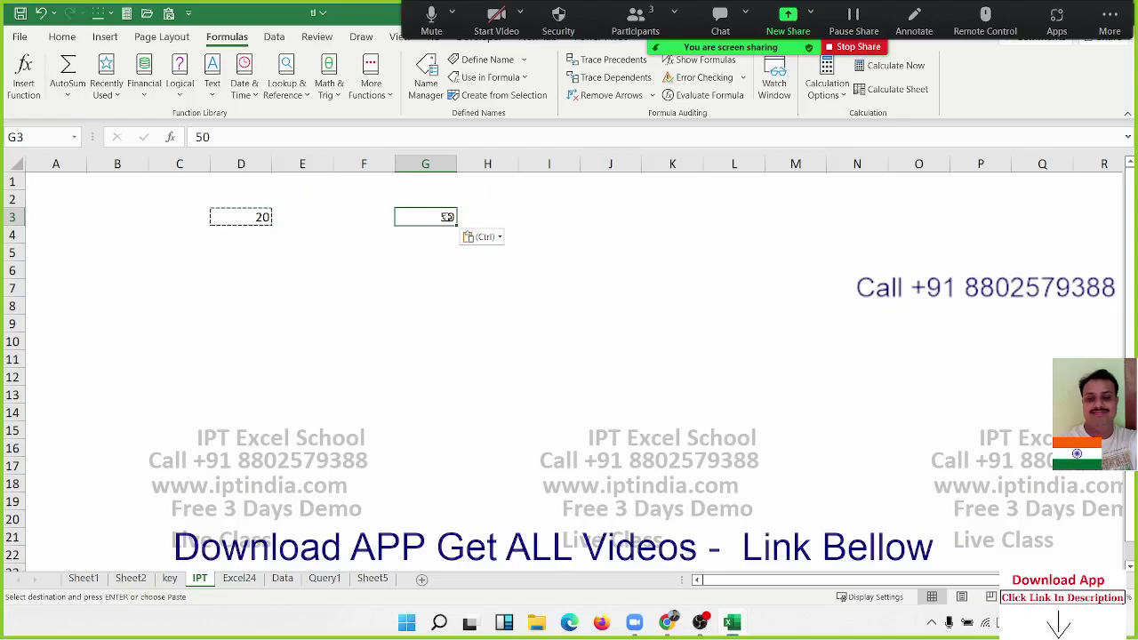
# - Paste Special with Multiply onto G3, turning 50 into 1000
pyautogui.rightClick(447, 217)
pyautogui.click(487, 284)
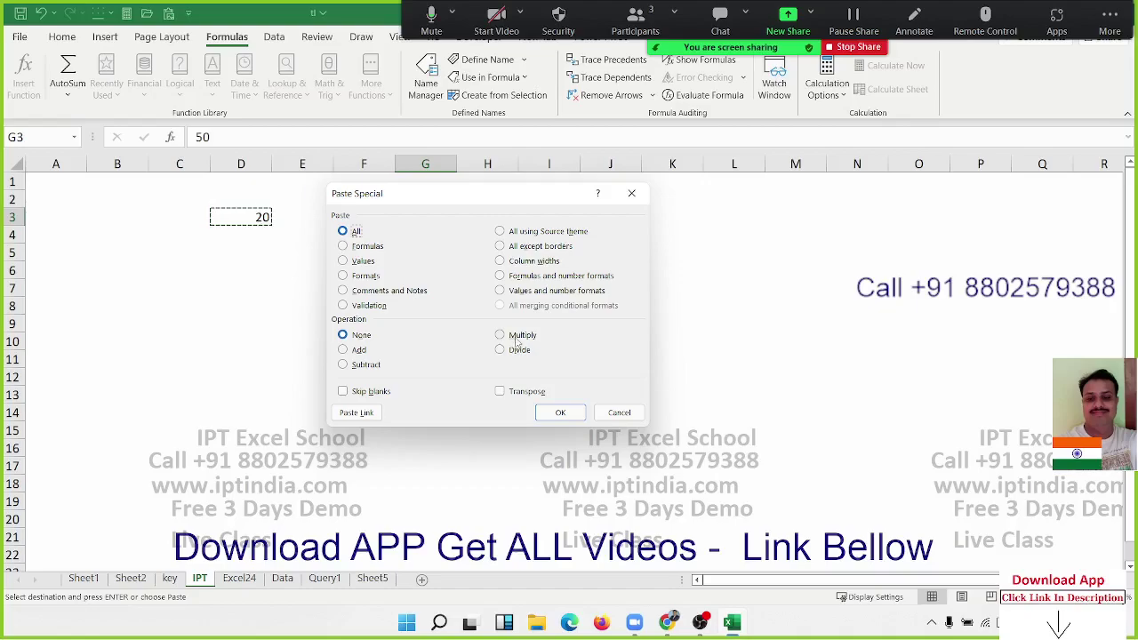
pyautogui.click(517, 338)
pyautogui.click(559, 413)
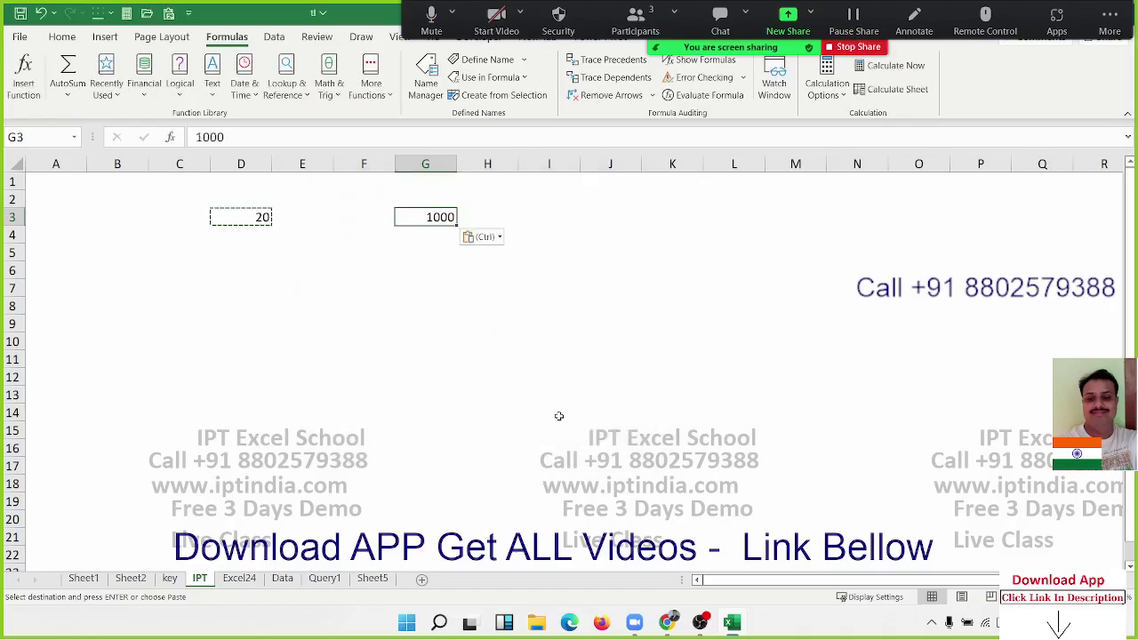
pyautogui.rightClick(416, 220)
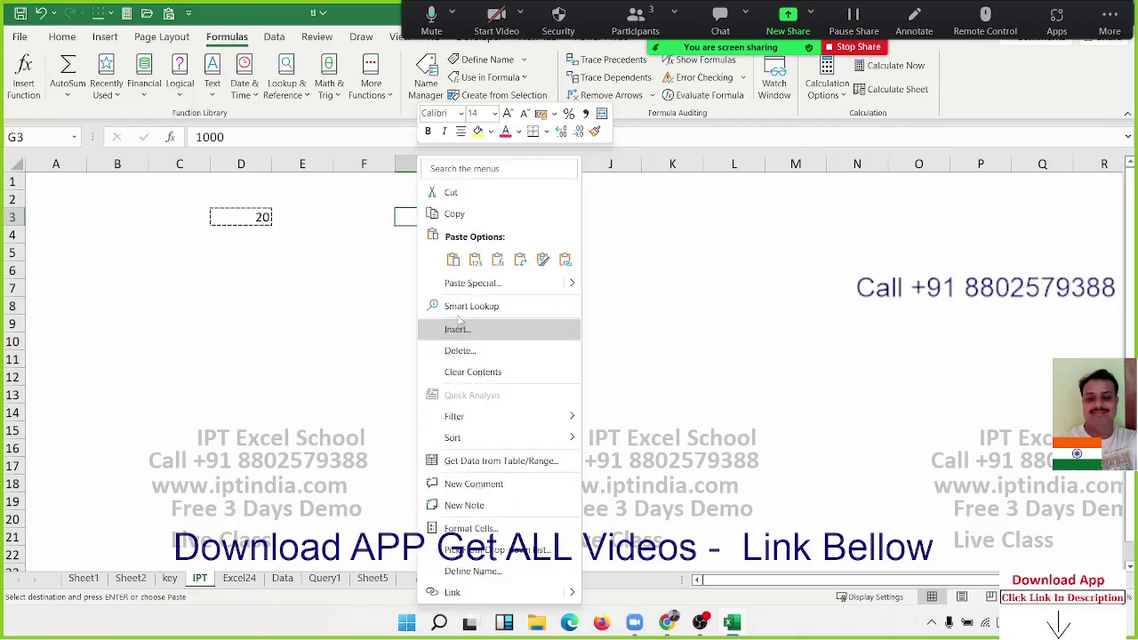
pyautogui.click(464, 282)
pyautogui.moveTo(451, 187); pyautogui.dragTo(690, 170)
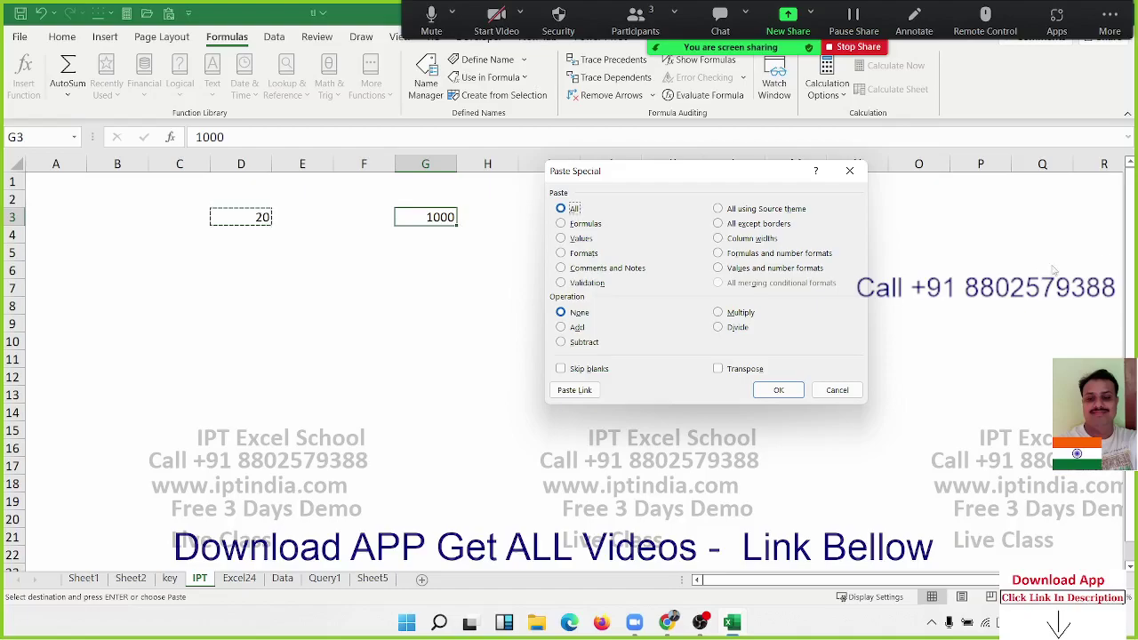
pyautogui.press('Escape')
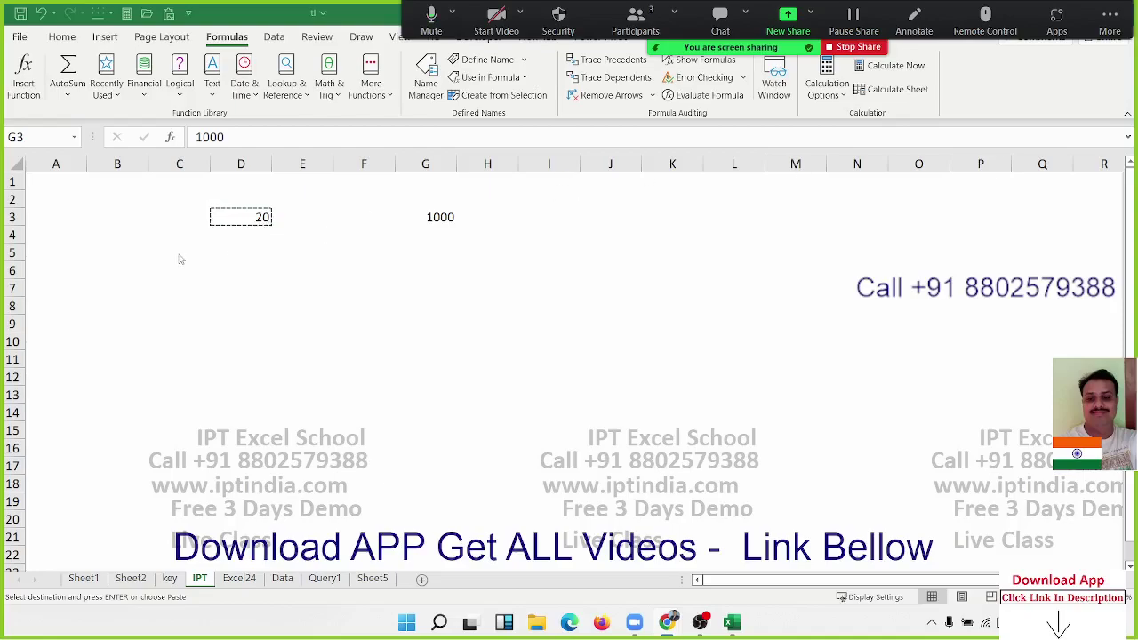
# - Clear D2:G5, then enter 20 in B2 and 30 in C2
pyautogui.click(226, 193)
pyautogui.moveTo(226, 193); pyautogui.dragTo(407, 254)
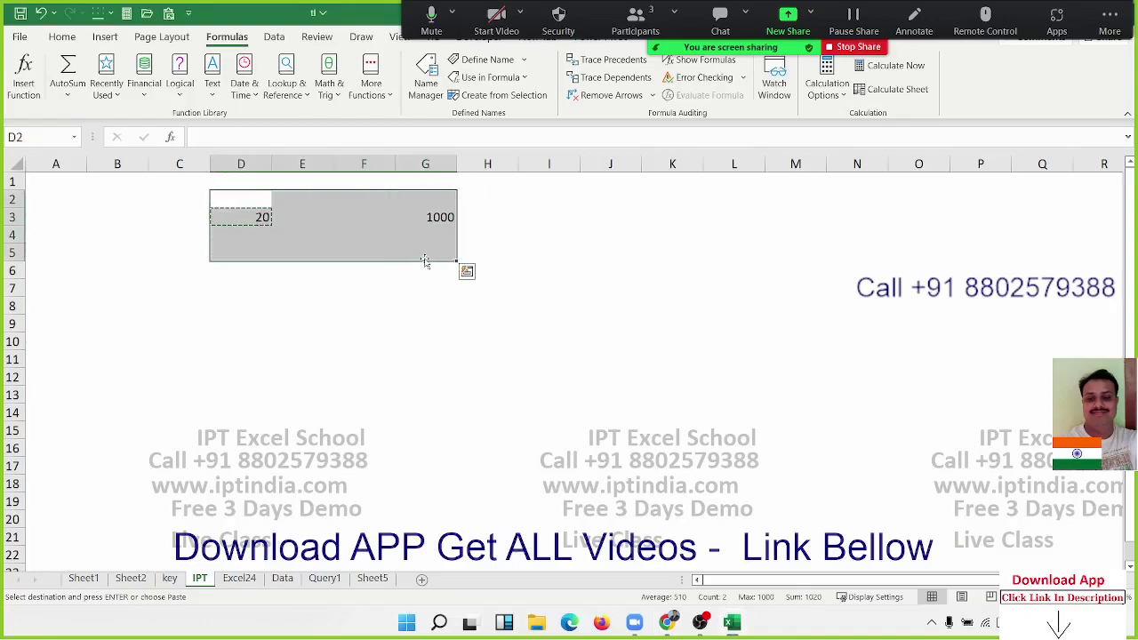
pyautogui.press('Delete')
pyautogui.click(135, 215)
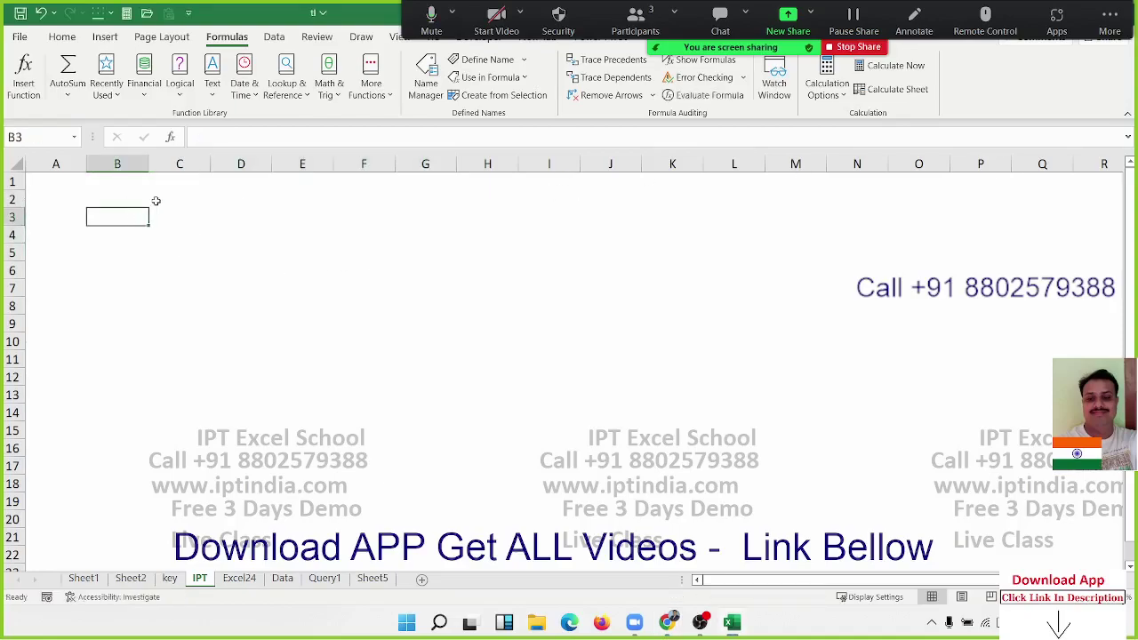
pyautogui.press('Up')
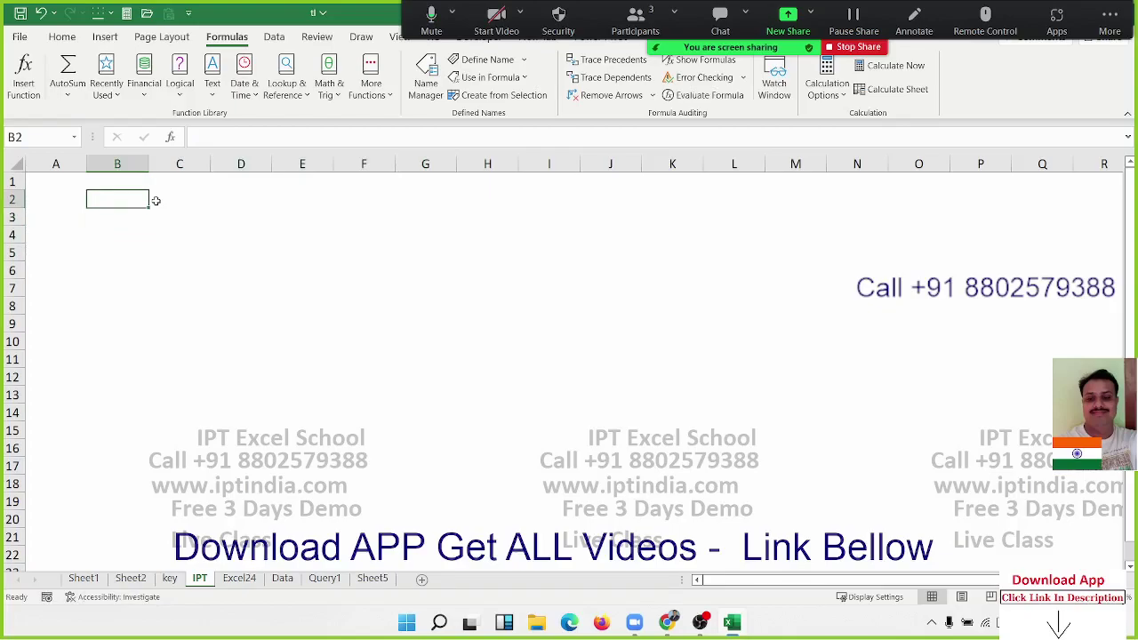
pyautogui.write('20')
pyautogui.press('Tab')
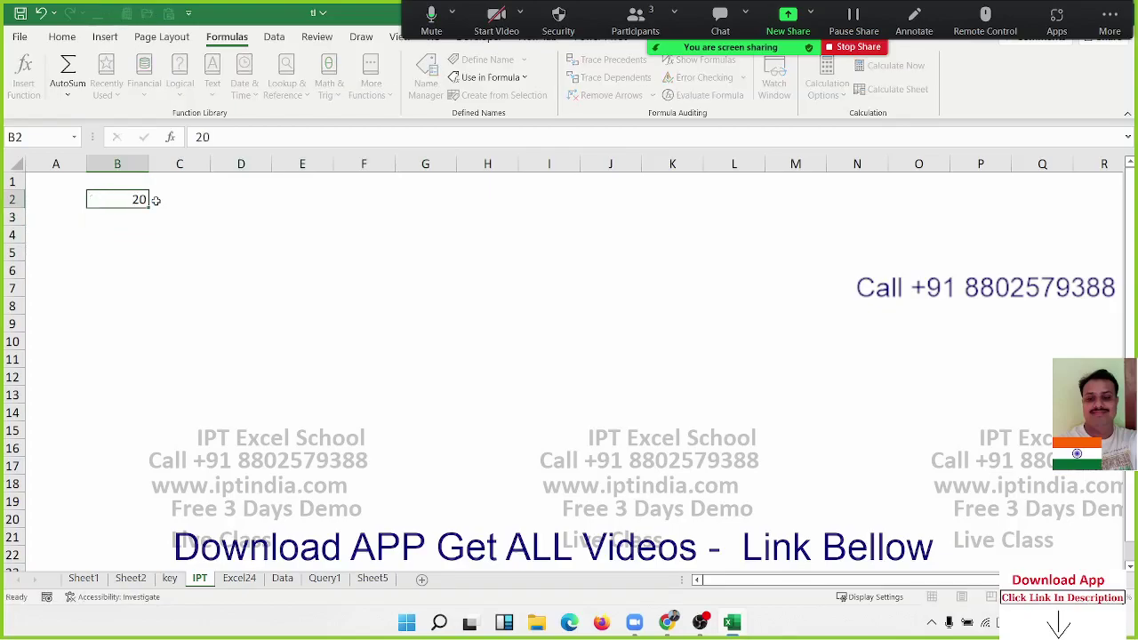
pyautogui.write('30')
pyautogui.press('Return')
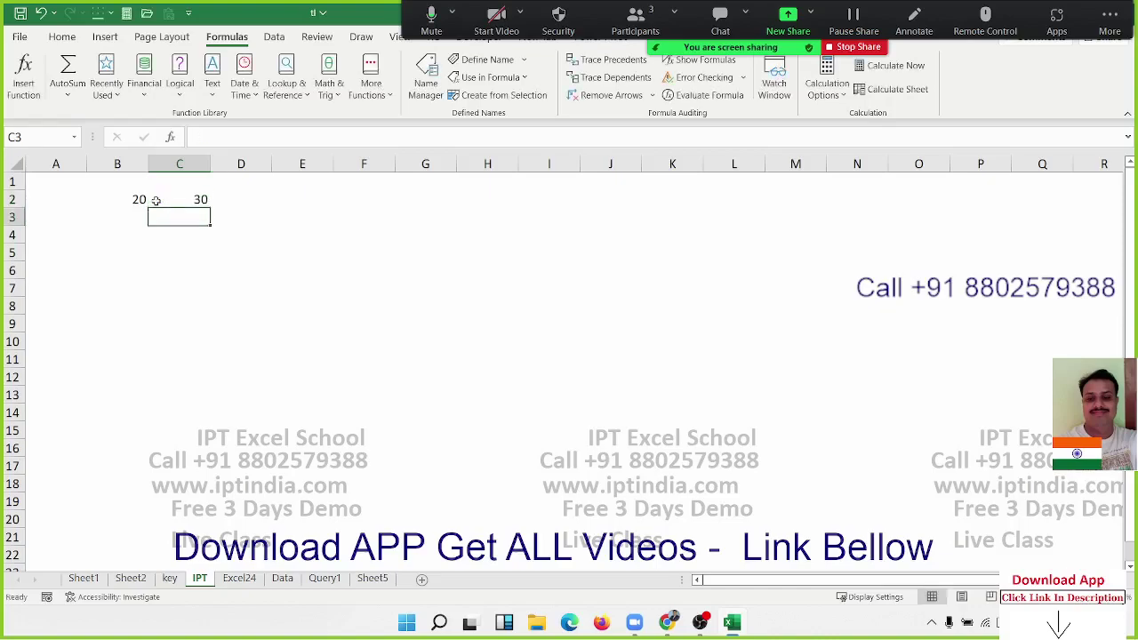
# - Clear B2 and C2, then re-enter 20% in B2 and 30 in C2
pyautogui.press('Up')
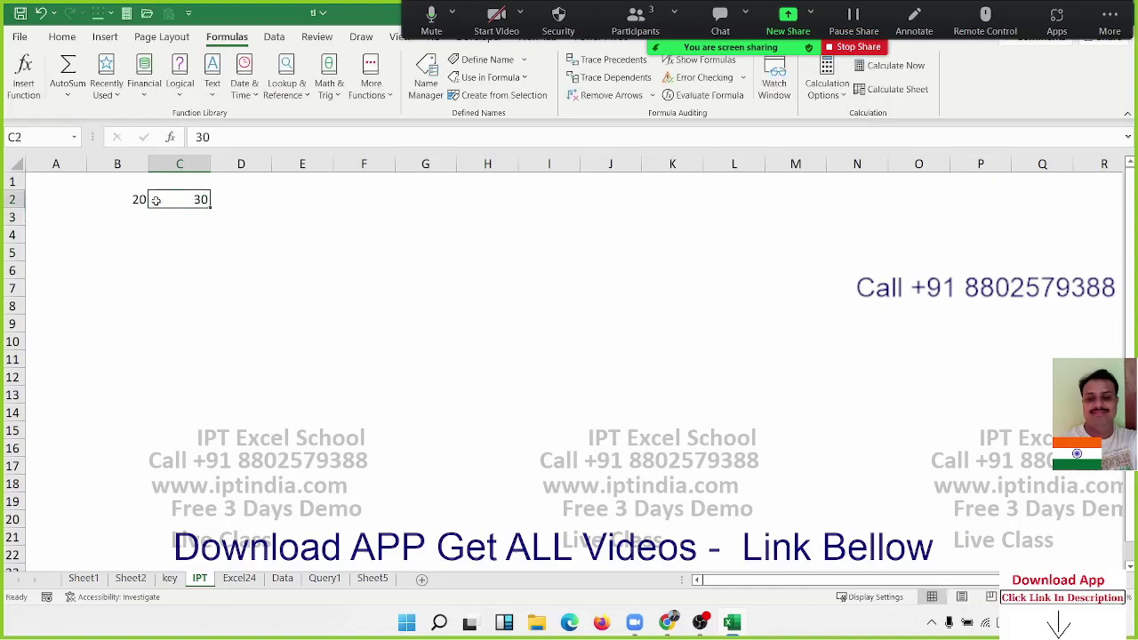
pyautogui.press('Delete')
pyautogui.press('Left')
pyautogui.press('Delete')
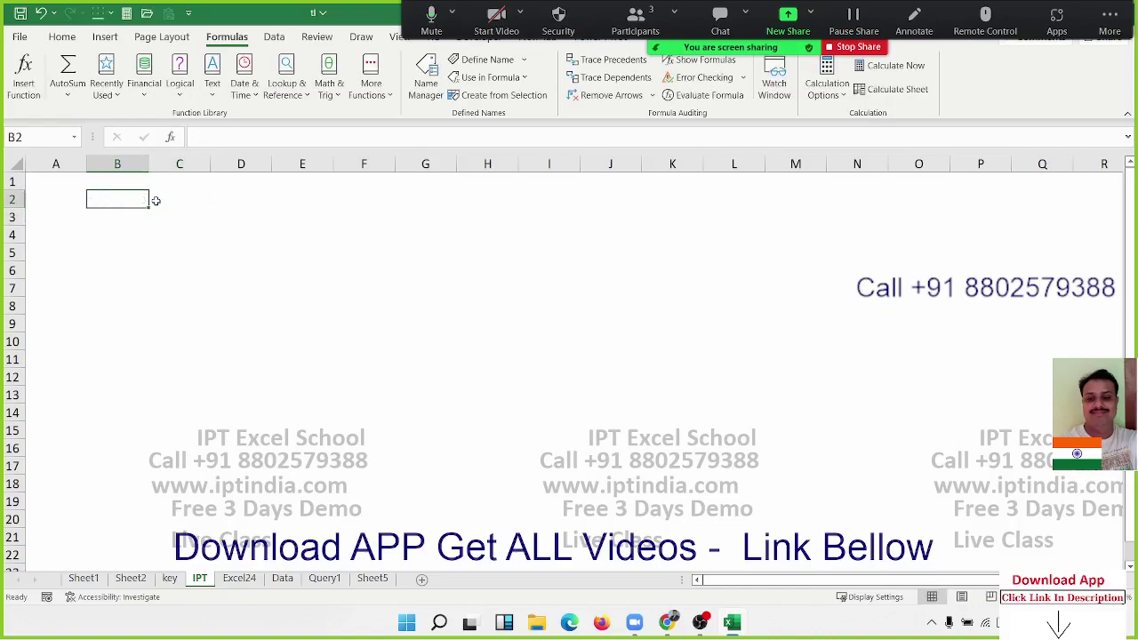
pyautogui.press('F2')
pyautogui.write('20%')
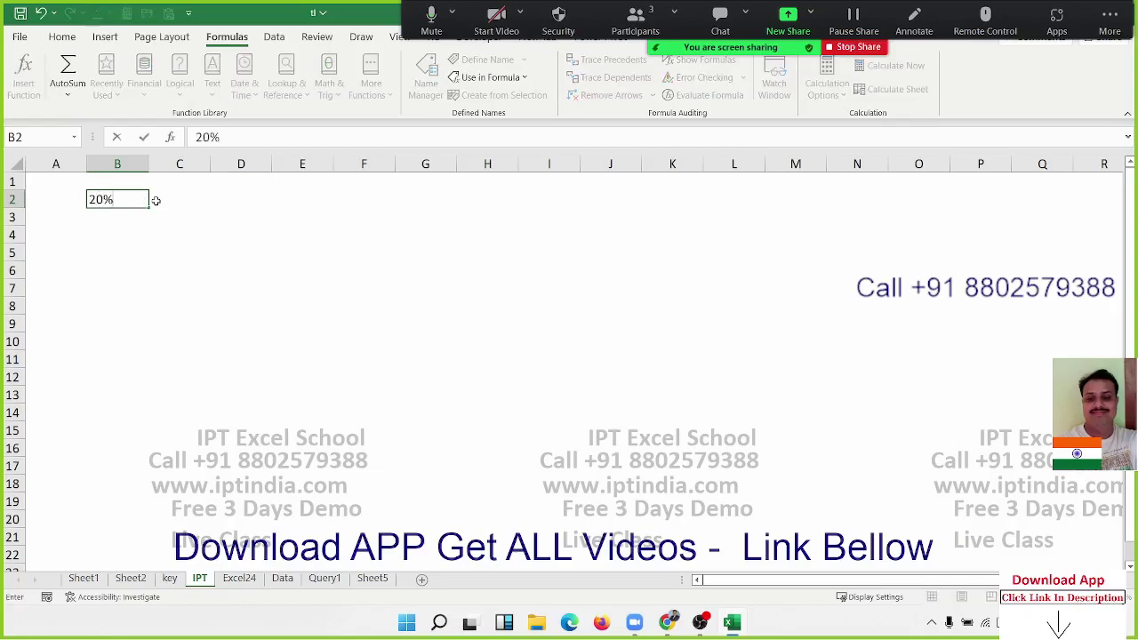
pyautogui.press('Return')
pyautogui.press('Up')
pyautogui.press('Right')
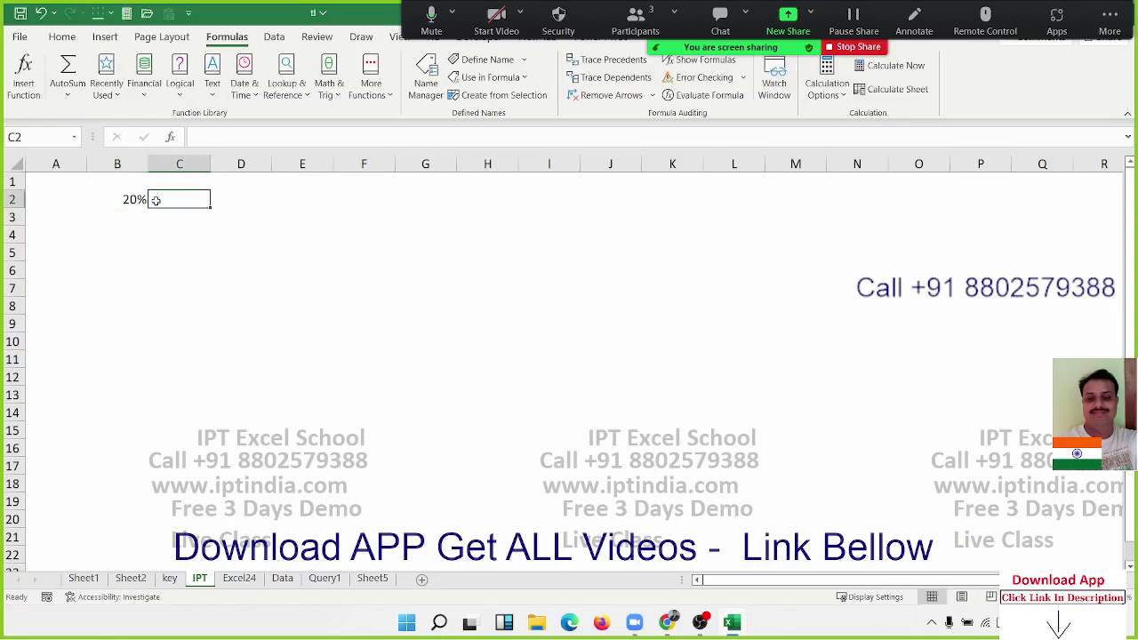
pyautogui.write('30')
pyautogui.press('Return')
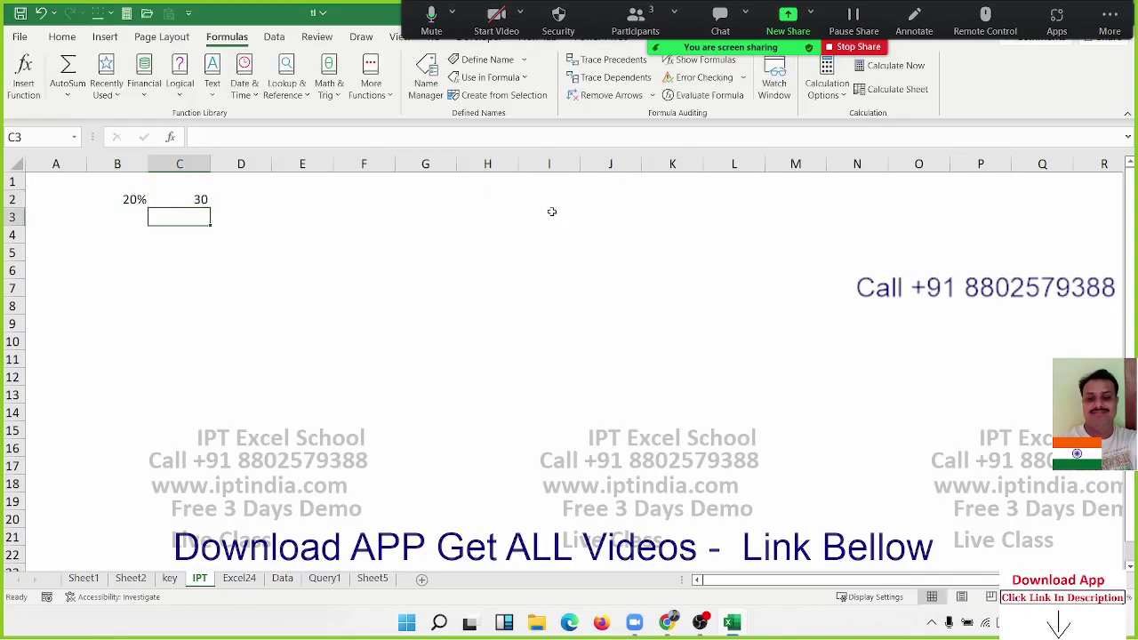
pyautogui.press('Up')
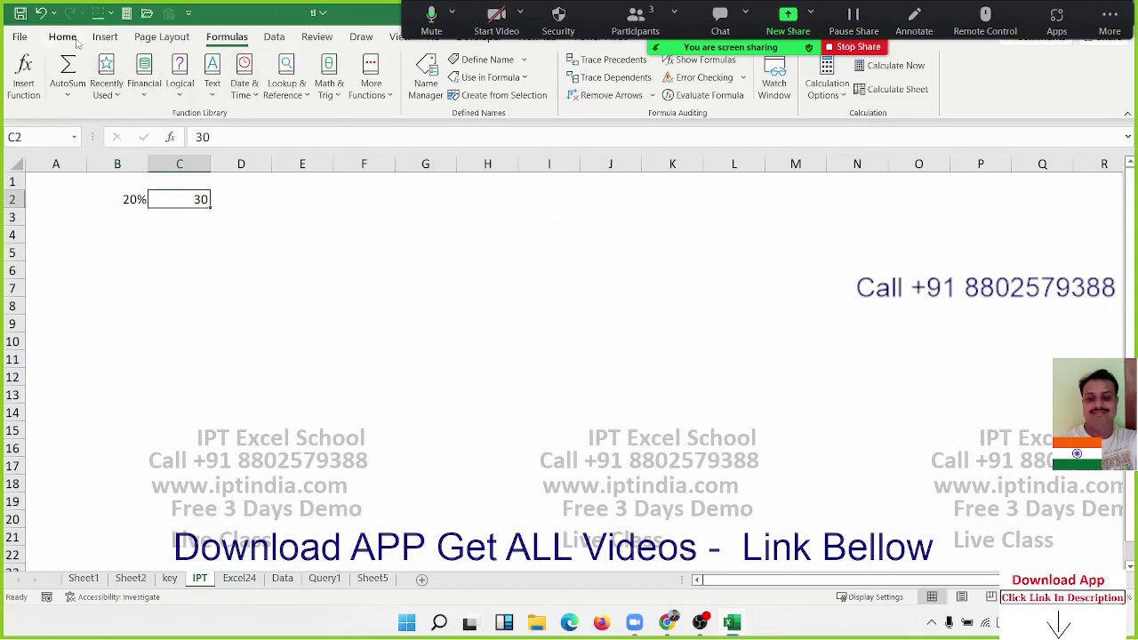
# - Apply Percent Style to C2 (showing 3000%) and add the note 1=100% in C3
pyautogui.click(71, 37)
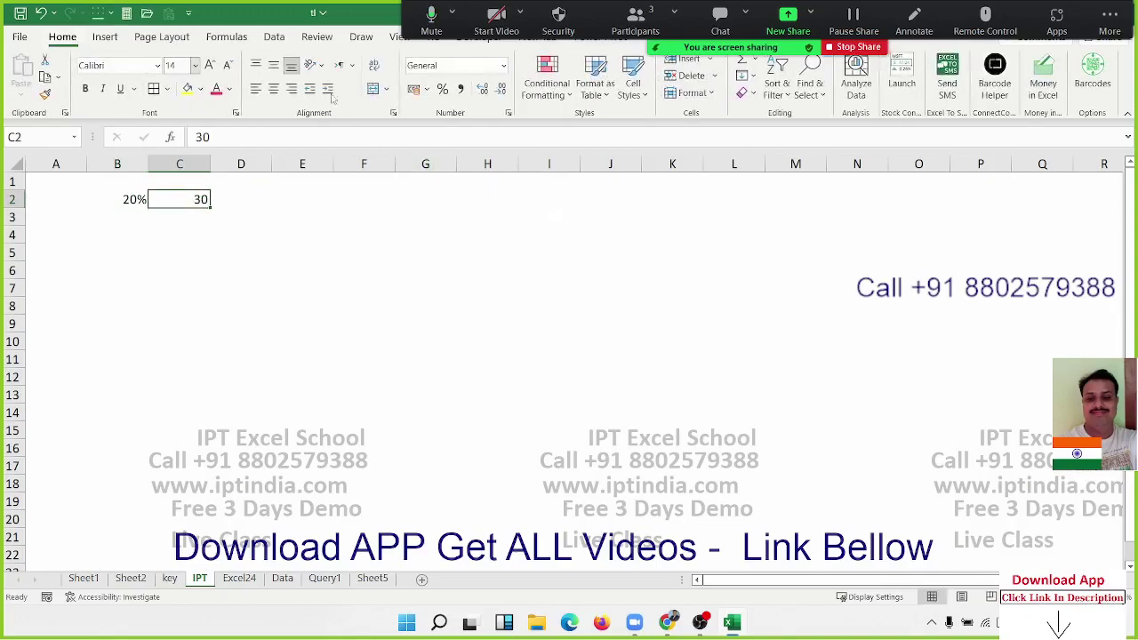
pyautogui.click(442, 89)
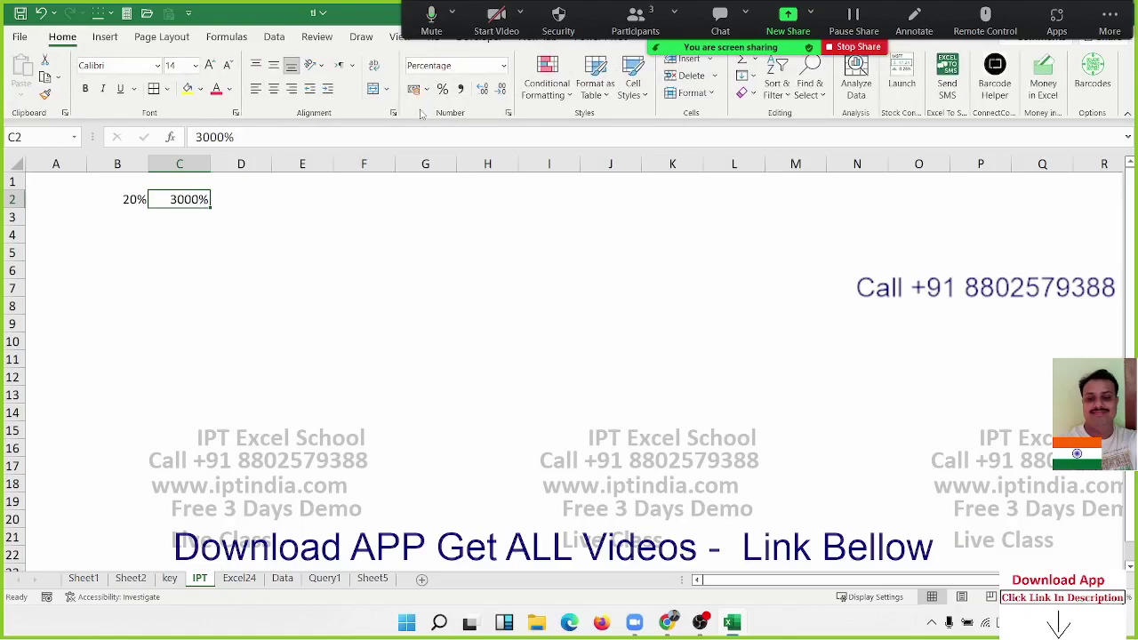
pyautogui.press('Down')
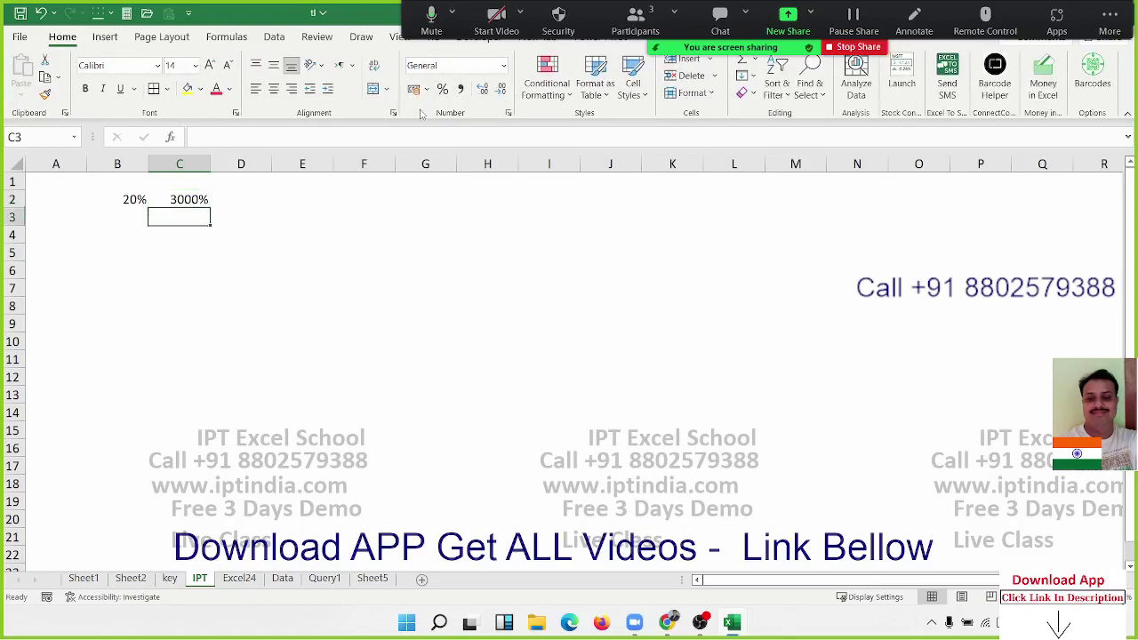
pyautogui.write('1=')
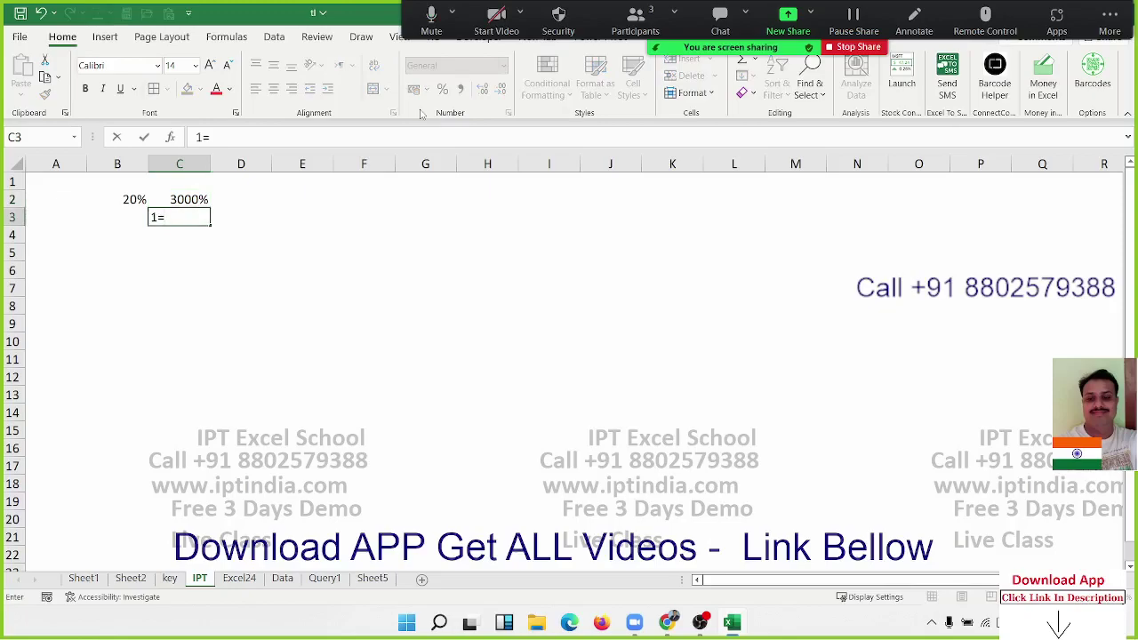
pyautogui.write('100')
pyautogui.write('%')
pyautogui.press('Return')
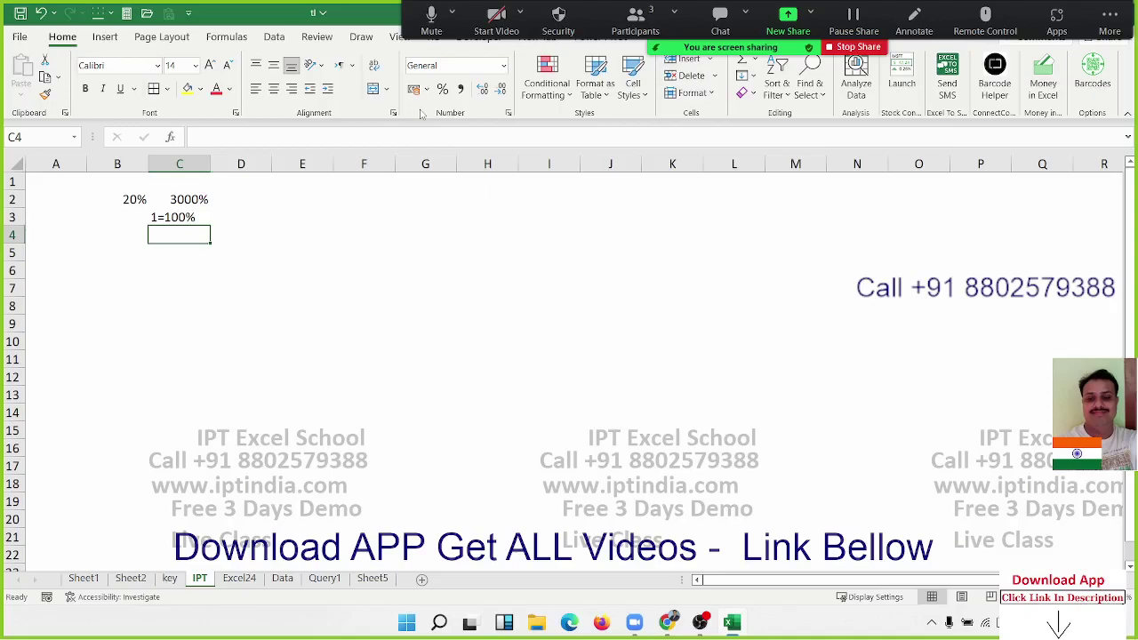
pyautogui.press('Up')
pyautogui.press('Up')
pyautogui.press('Right')
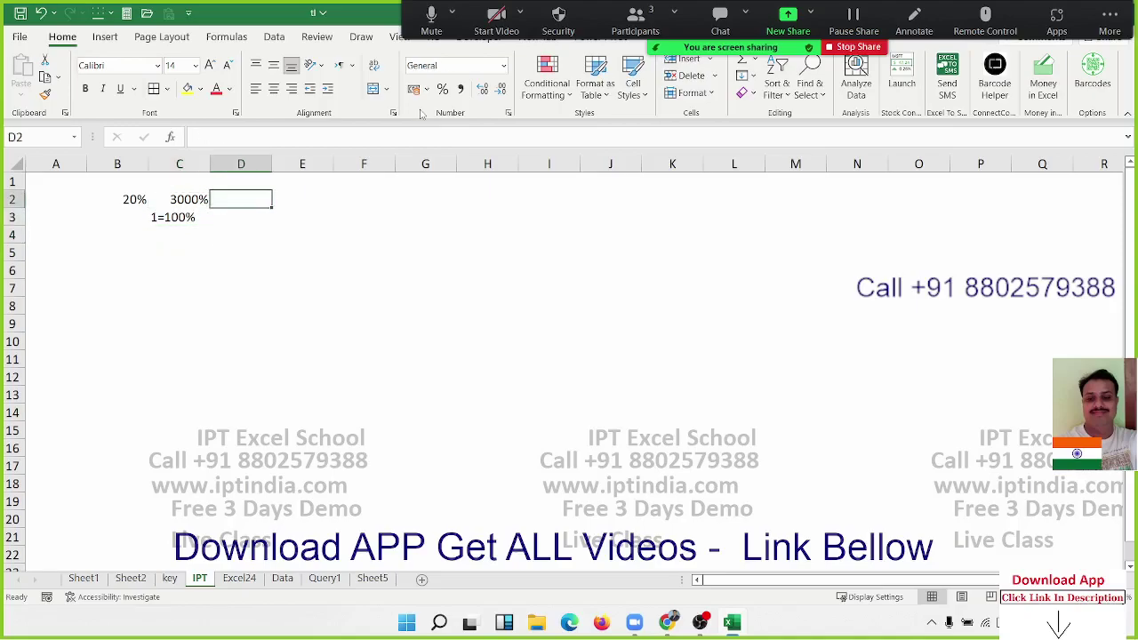
# - Enter 0.3 in D2 and format it as a percentage, showing 30%
pyautogui.write('0')
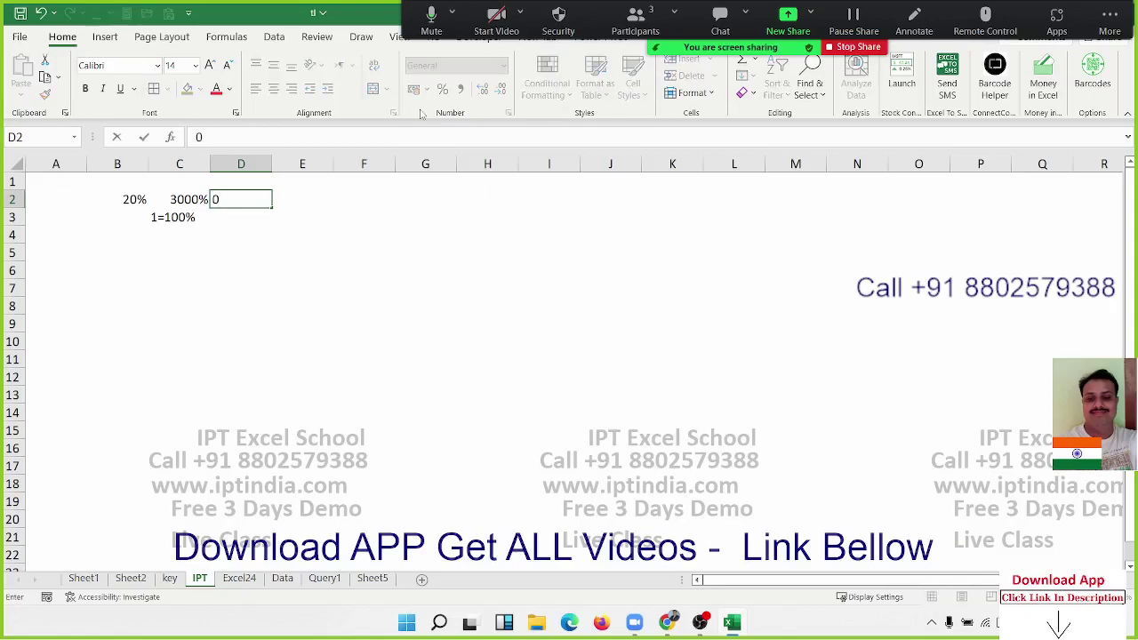
pyautogui.write('.3')
pyautogui.press('Return')
pyautogui.press('Up')
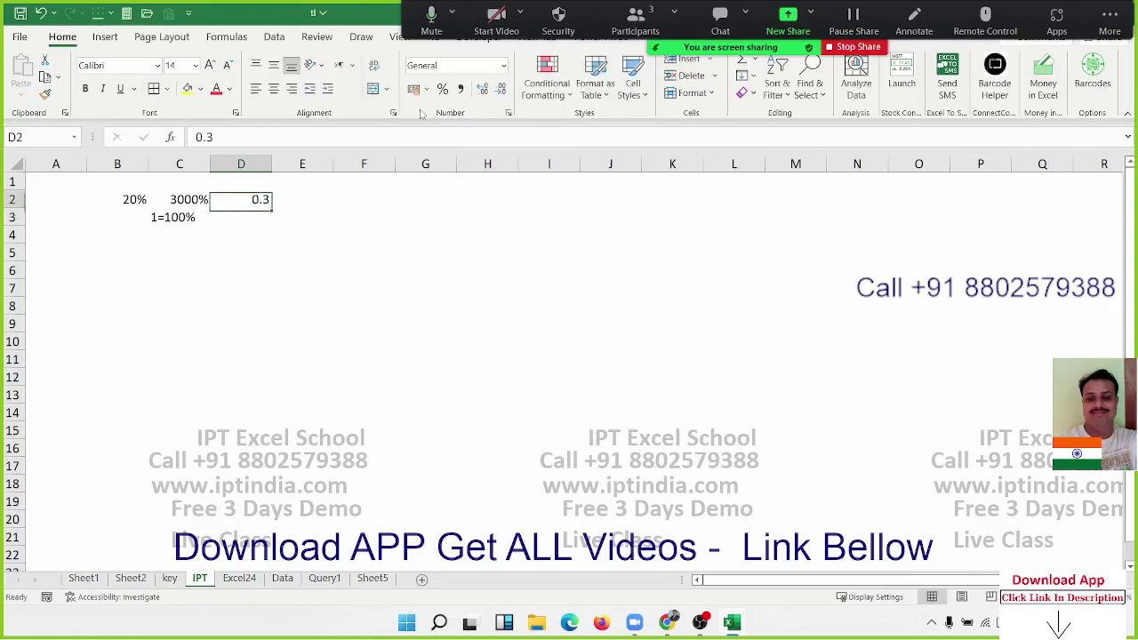
pyautogui.click(444, 89)
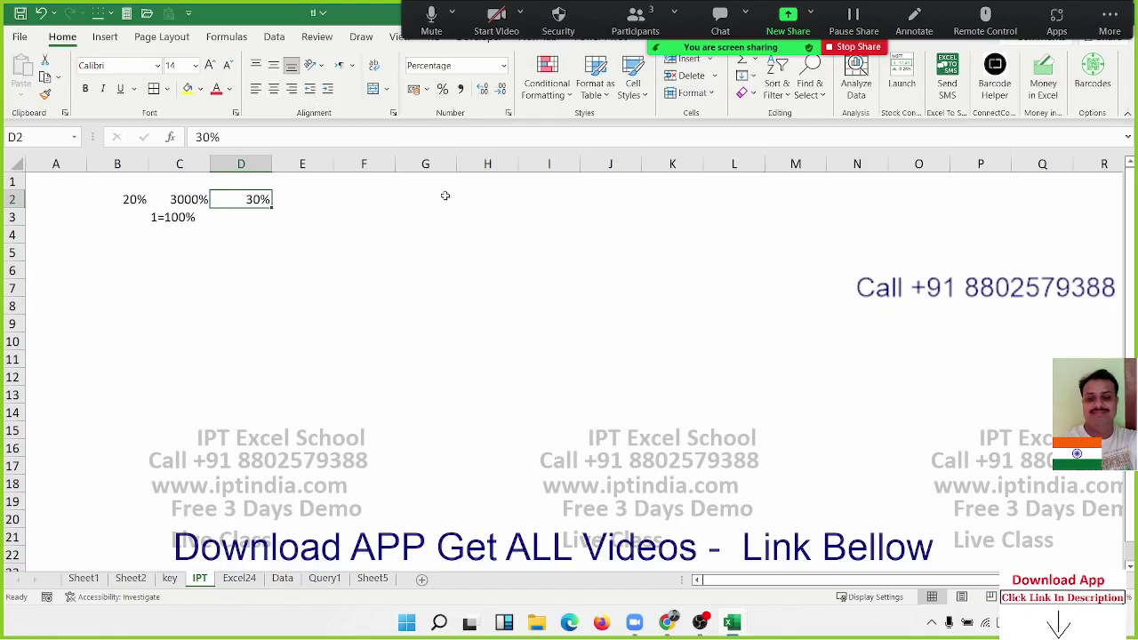
# - Put a % label in cell A5
pyautogui.click(71, 249)
pyautogui.write('%')
pyautogui.press('Return')
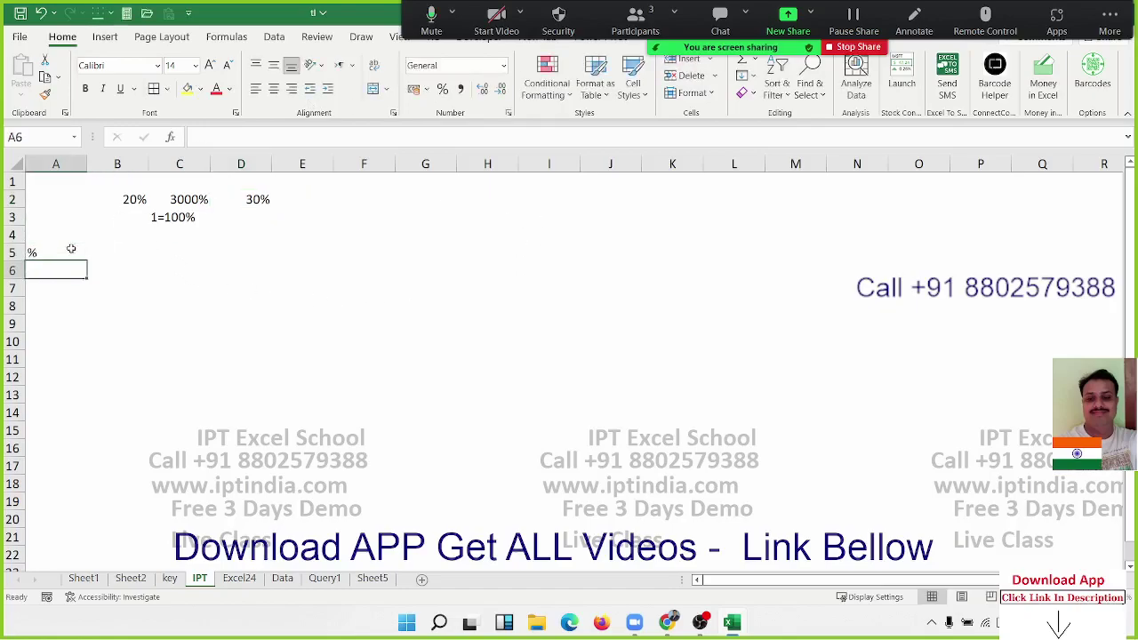
# - Enter =RANDBETWEEN(10,90) in A6 and fill it across A6:I13 with Ctrl+R and Ctrl+D
pyautogui.write('=ra')
pyautogui.press('Down')
pyautogui.press('Down')
pyautogui.press('Down')
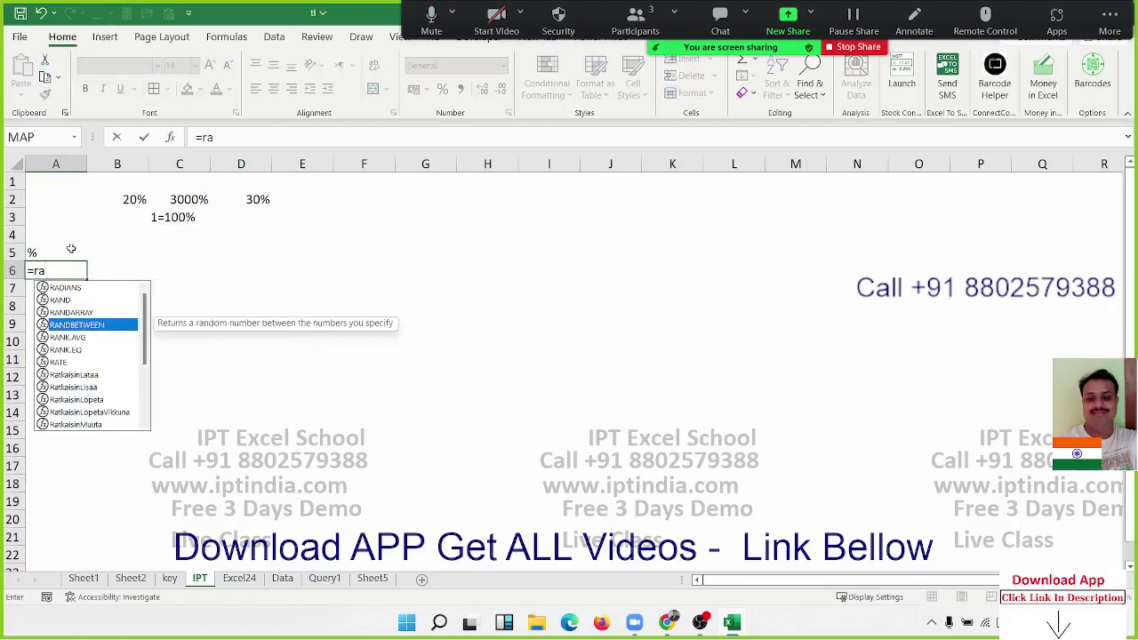
pyautogui.press('Tab')
pyautogui.write('10,9')
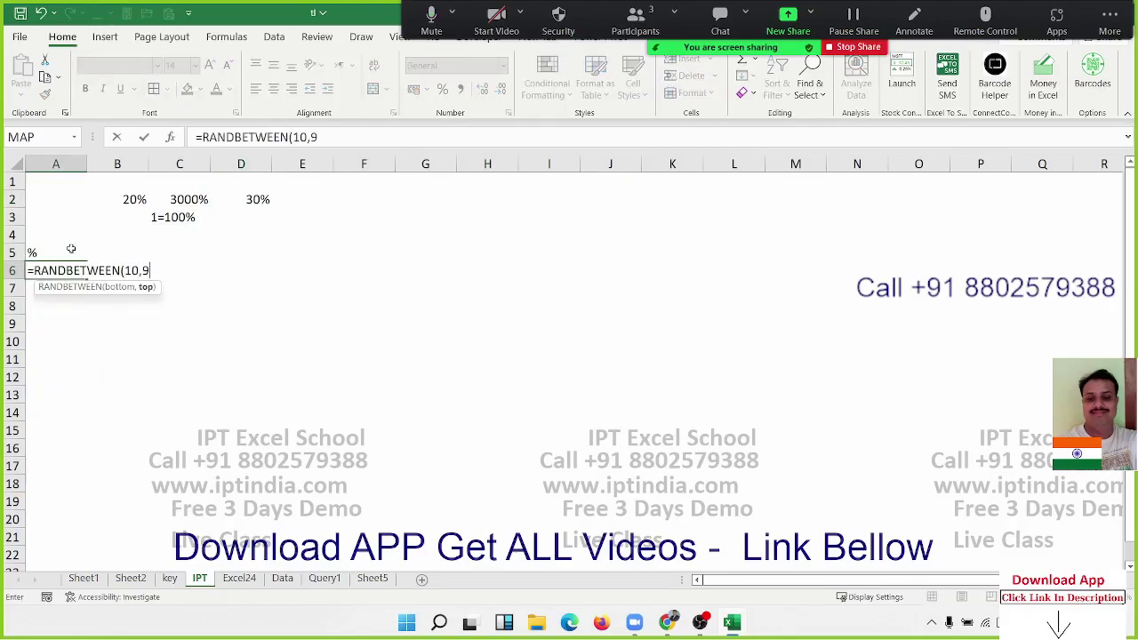
pyautogui.write('0)')
pyautogui.press('Return')
pyautogui.moveTo(76, 269); pyautogui.dragTo(531, 400)
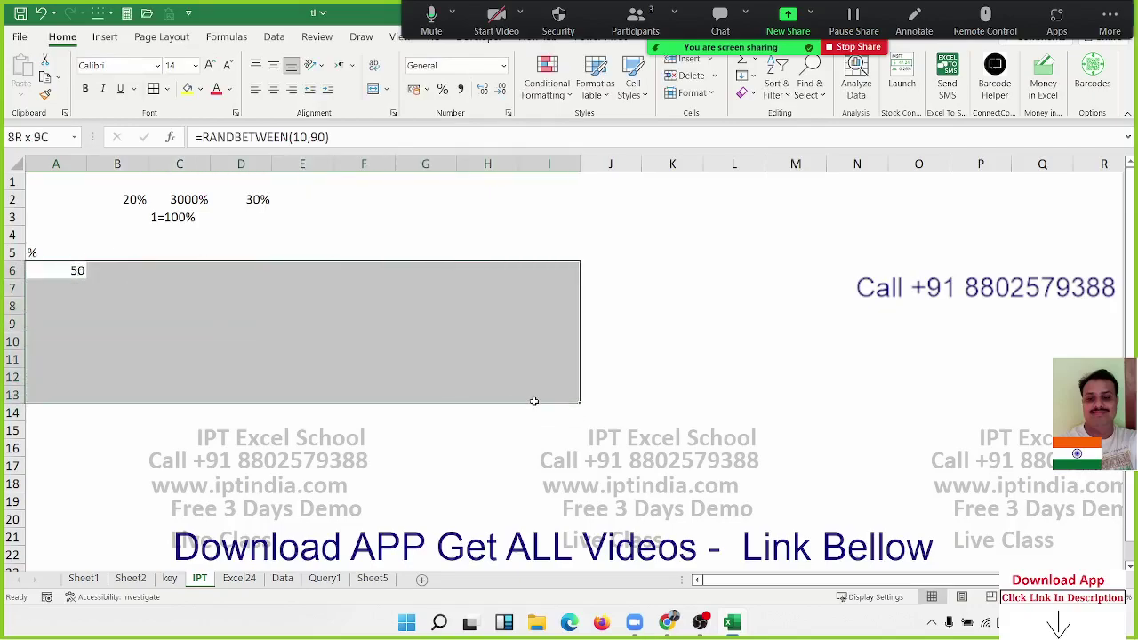
pyautogui.hotkey('ctrl', 'r')
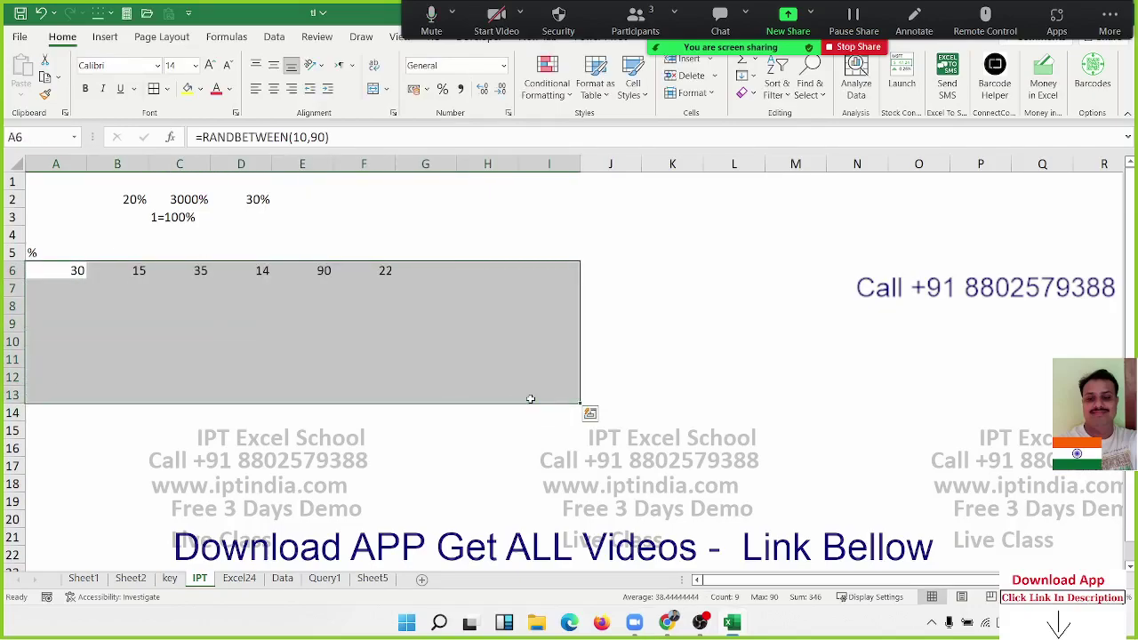
pyautogui.hotkey('ctrl', 'd')
# - Replace the random-number formulas in A6:I13 with their pasted values
pyautogui.hotkey('ctrl', 'c')
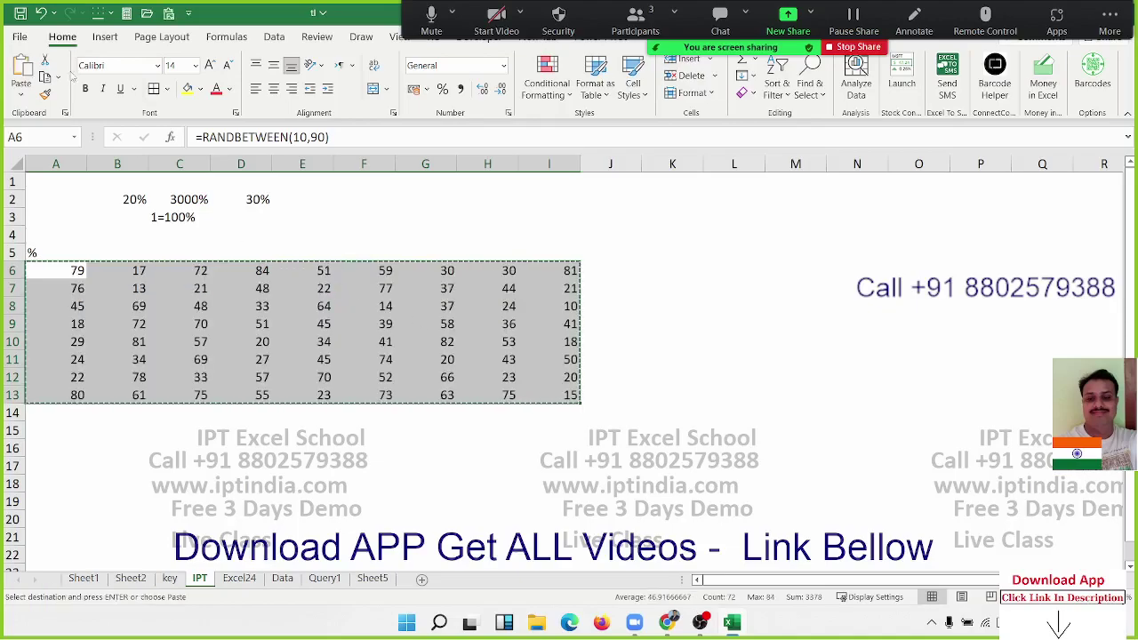
pyautogui.click(21, 89)
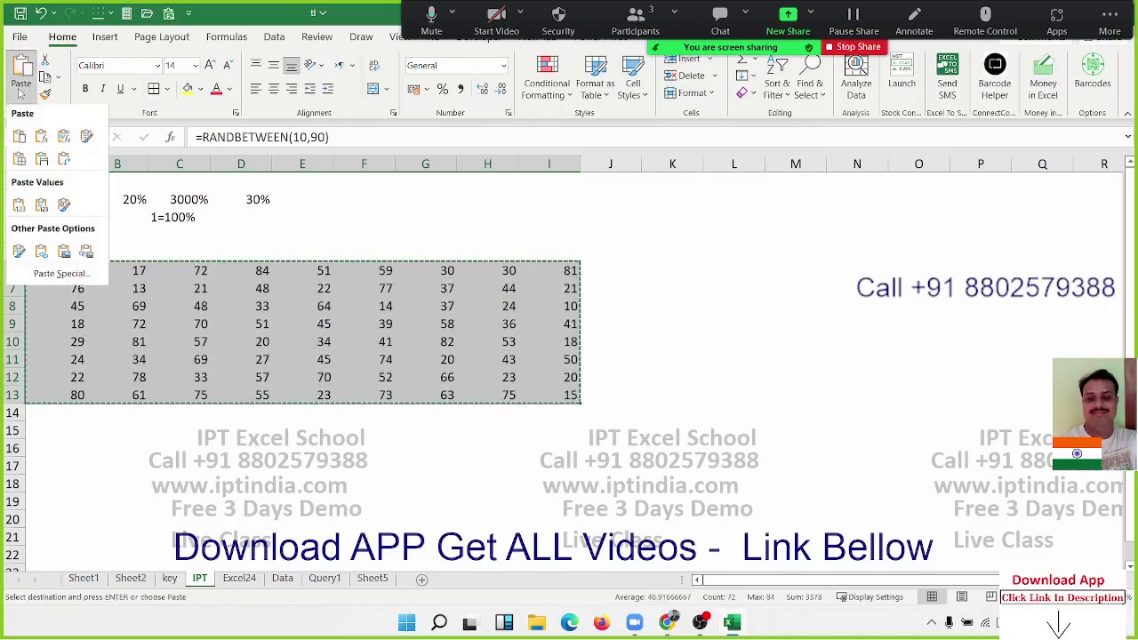
pyautogui.click(17, 208)
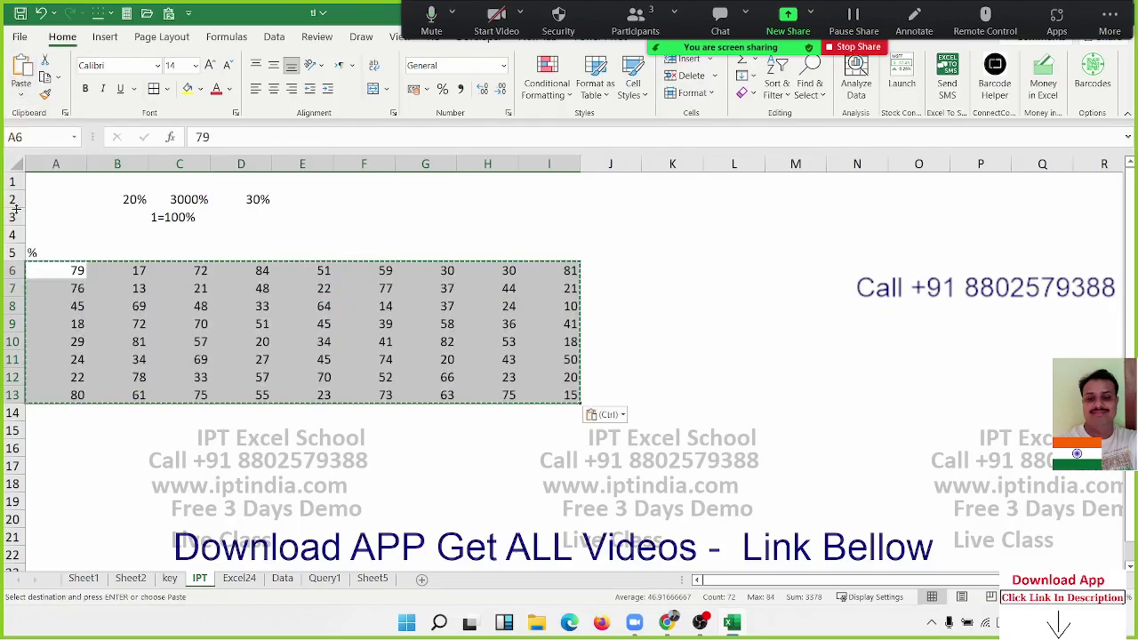
pyautogui.click(57, 264)
pyautogui.press('Escape')
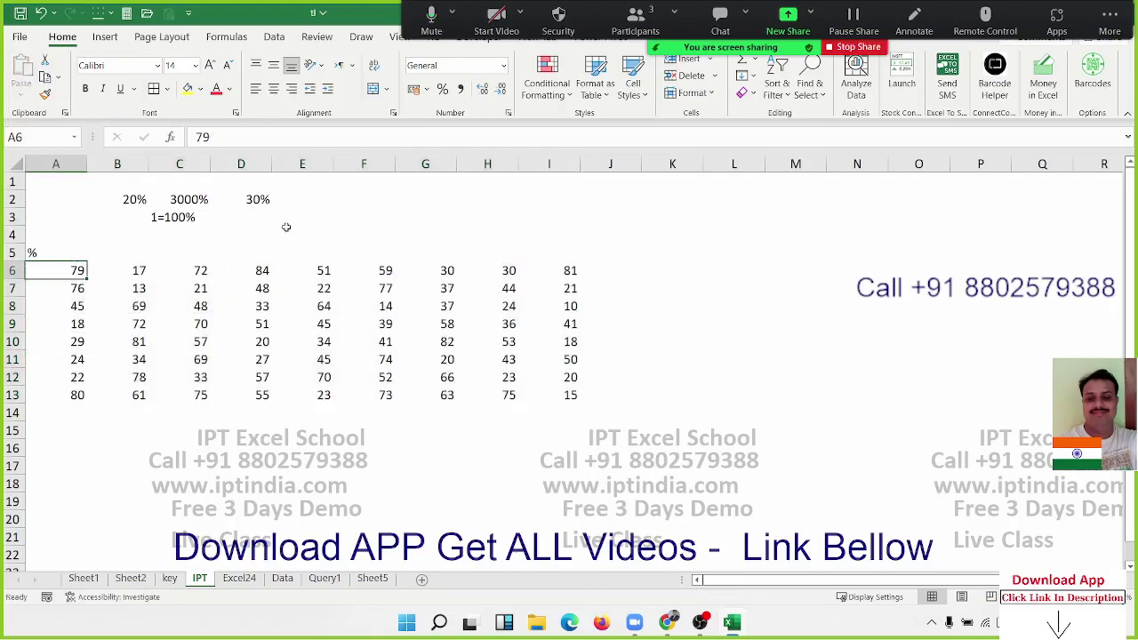
# - Enter 500 in E3 and 79% in F3
pyautogui.click(302, 216)
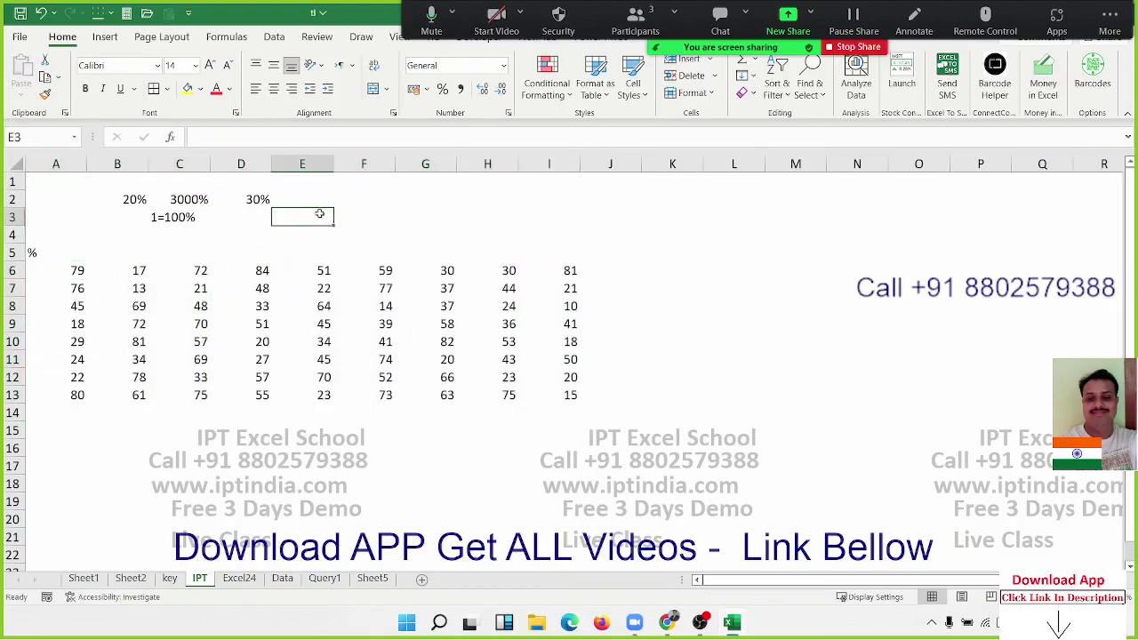
pyautogui.write('500')
pyautogui.click(380, 215)
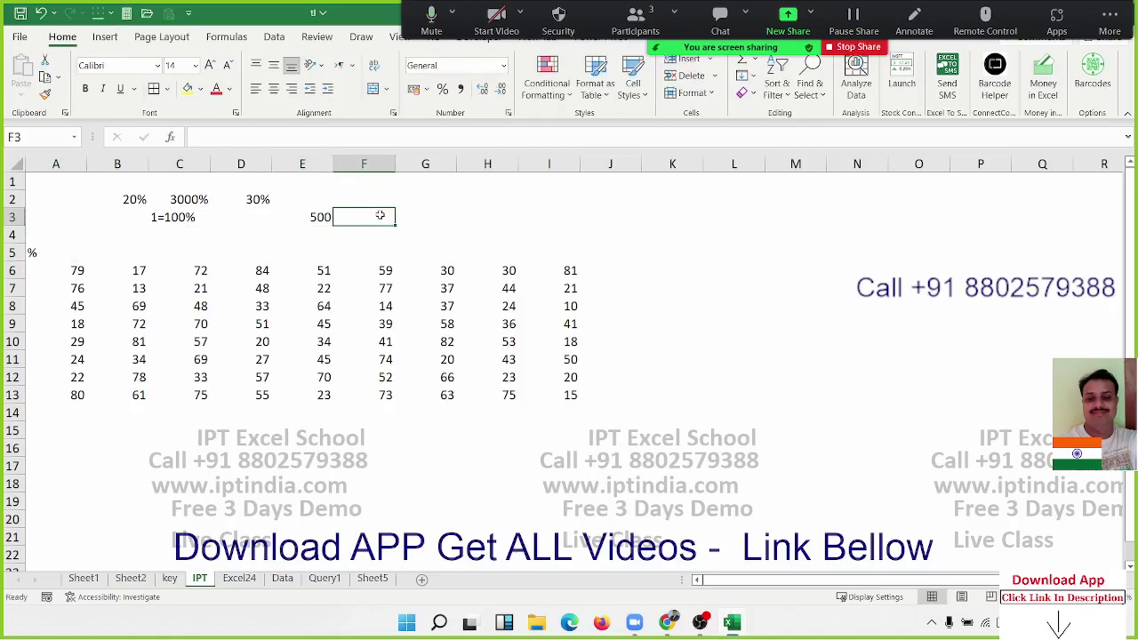
pyautogui.write('79')
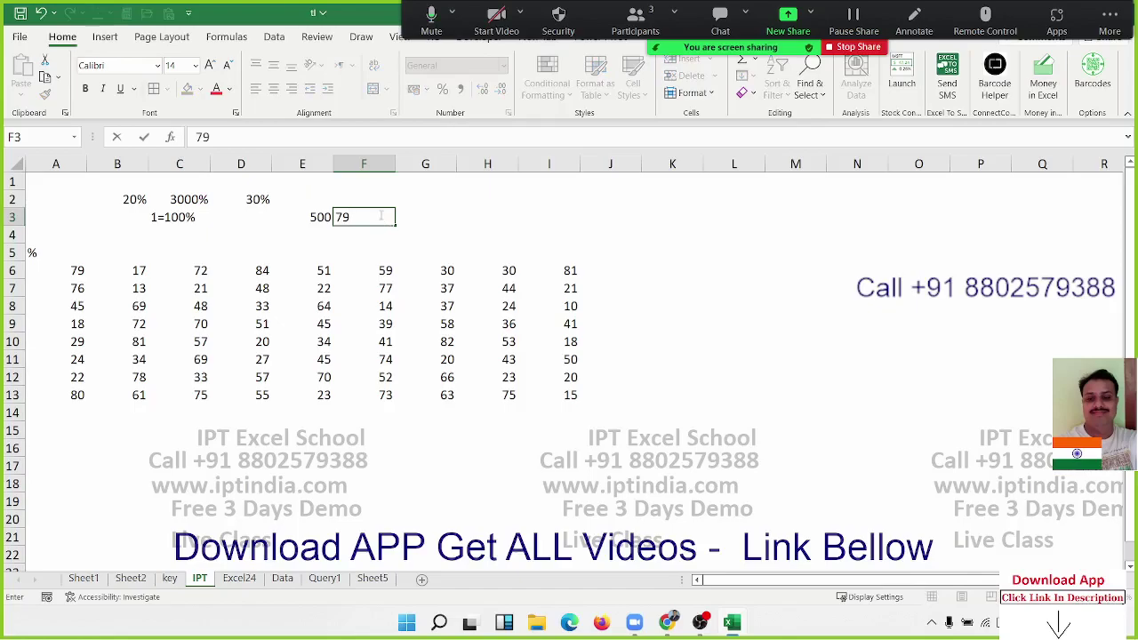
pyautogui.write('%')
pyautogui.press('Tab')
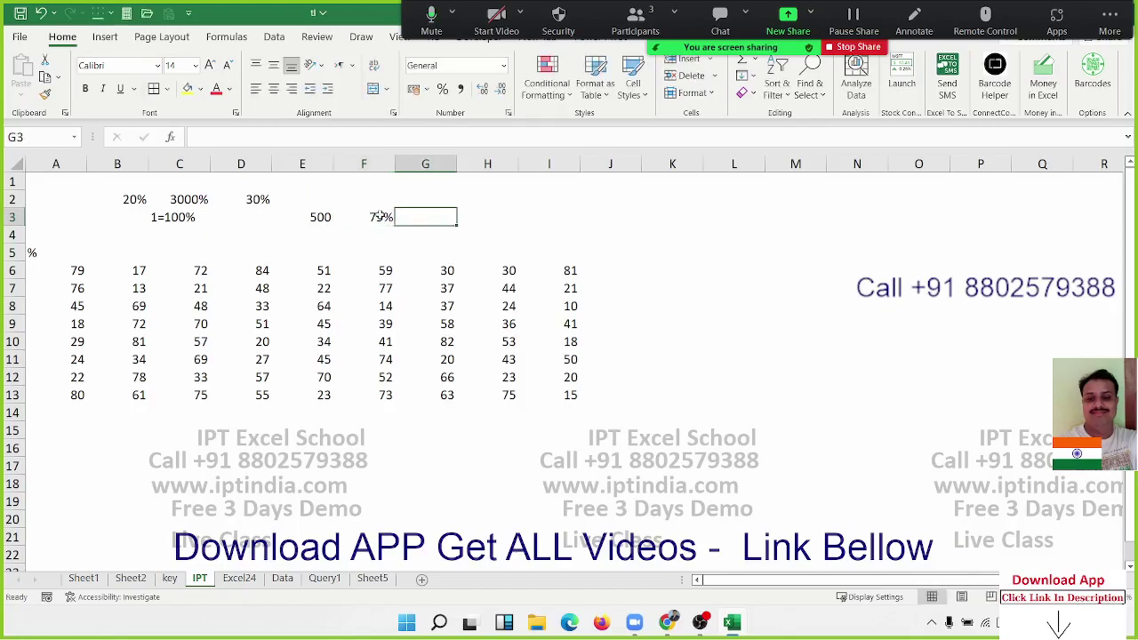
# - Put the formula =E3*F3 in G3, giving 395
pyautogui.write('=')
pyautogui.press('Left')
pyautogui.press('Left')
pyautogui.write('*')
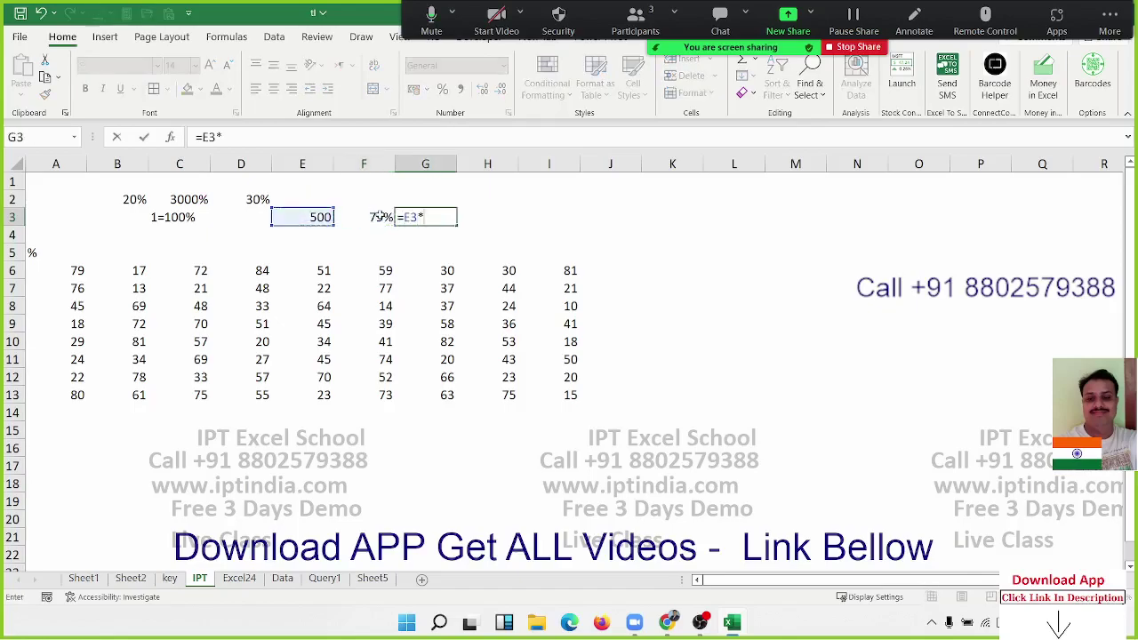
pyautogui.click(380, 216)
pyautogui.press('Return')
pyautogui.press('Up')
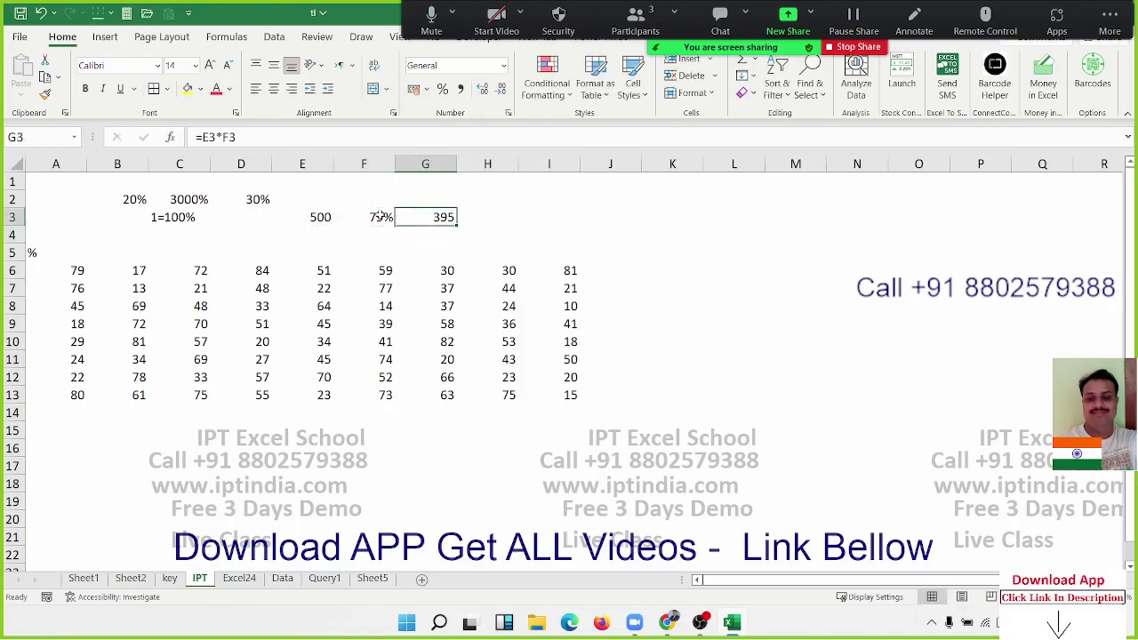
# - Enter 79 in F4 and the formula =E3*F4 in G4
pyautogui.press('Down')
pyautogui.press('Left')
pyautogui.write('7')
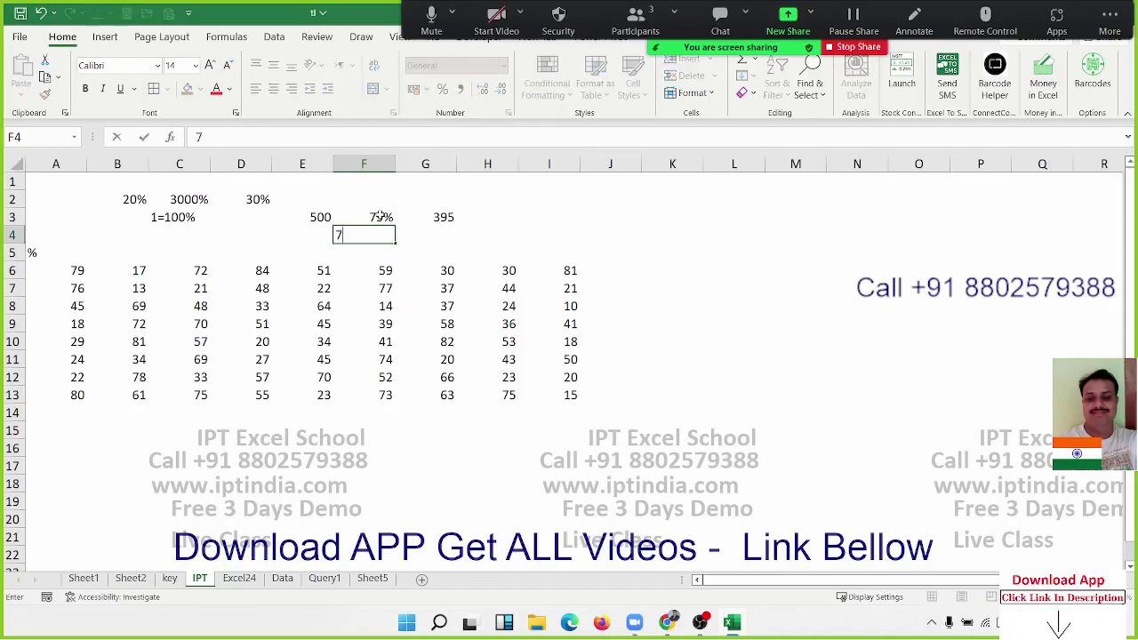
pyautogui.write('9')
pyautogui.press('Right')
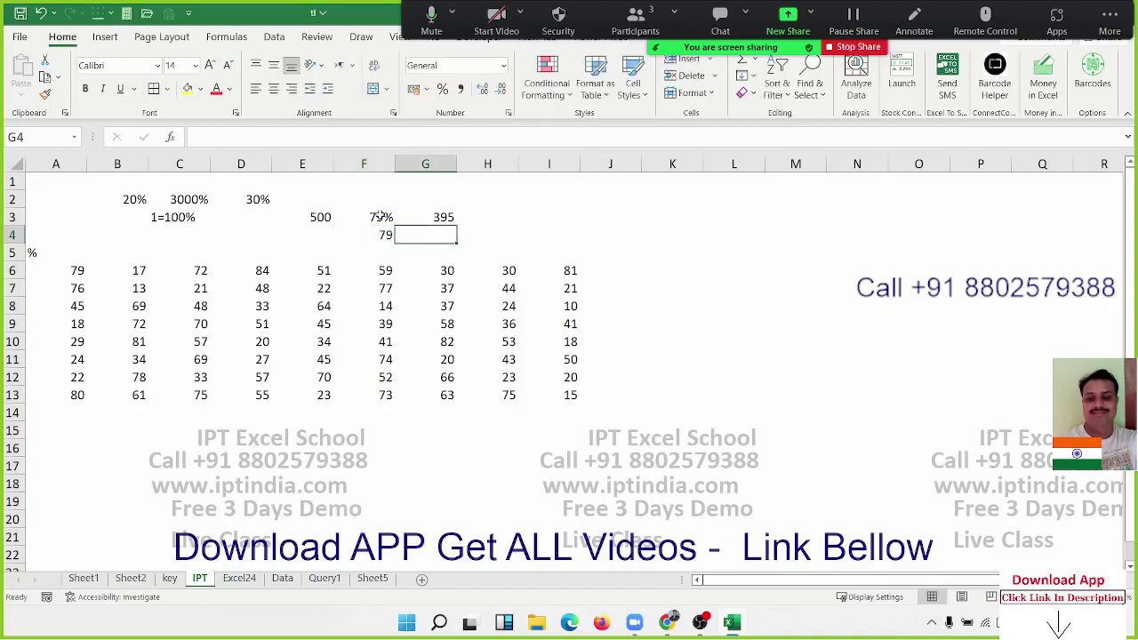
pyautogui.write('=')
pyautogui.press('Left')
pyautogui.press('Left')
pyautogui.press('Up')
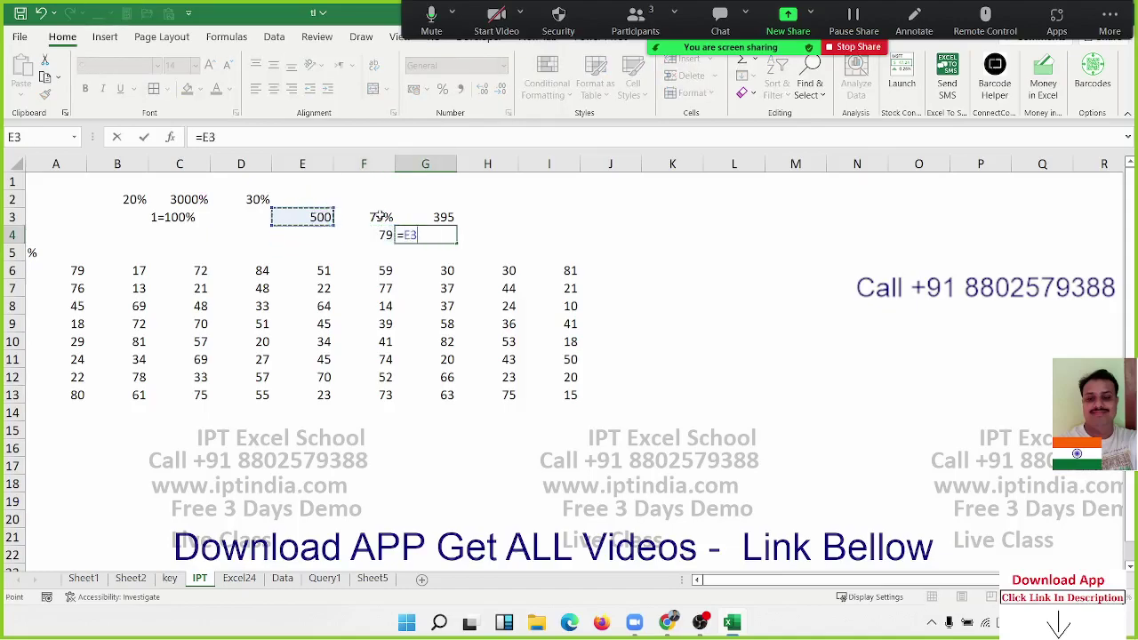
pyautogui.write('*')
pyautogui.press('Left')
pyautogui.press('Return')
pyautogui.press('Up')
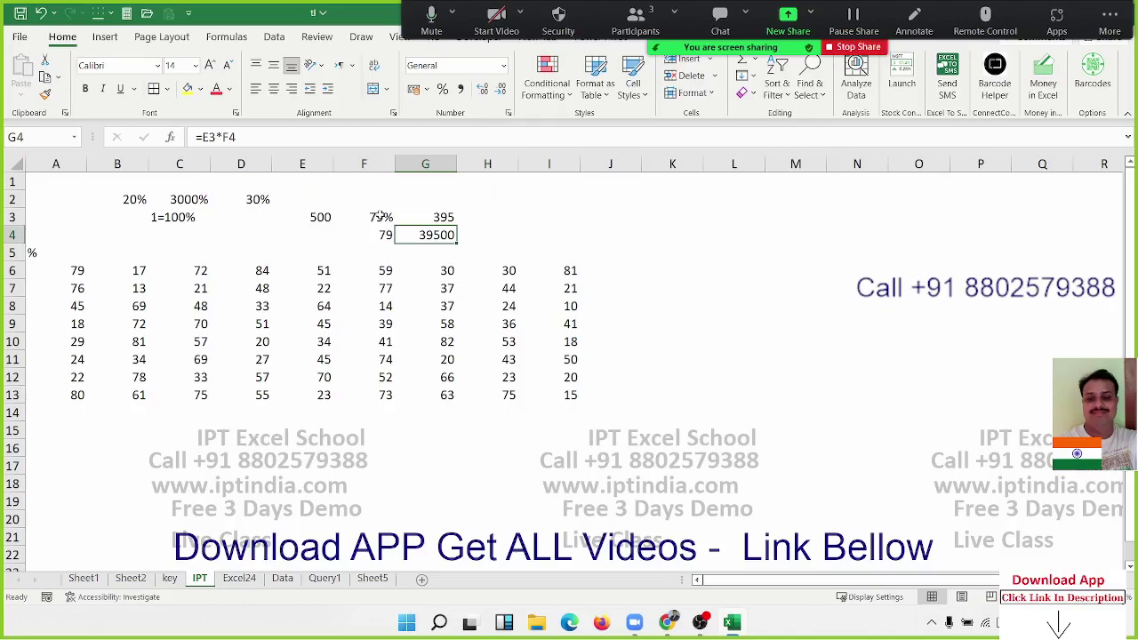
# - Append /100 to G4's formula so it shows 395
pyautogui.press('F2')
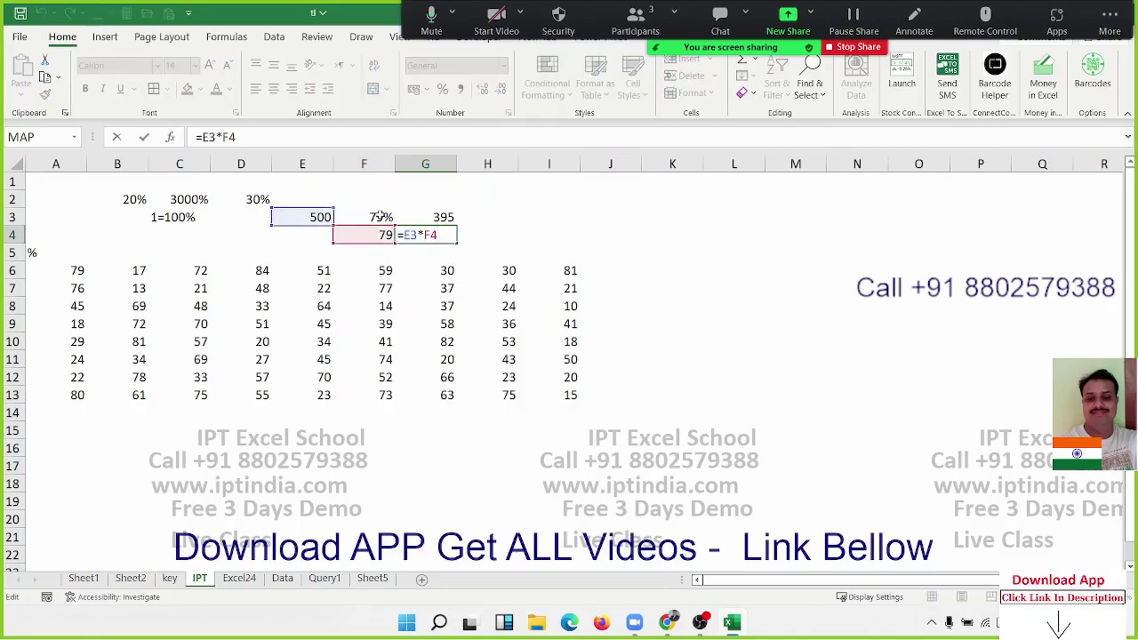
pyautogui.write('/100')
pyautogui.press('Return')
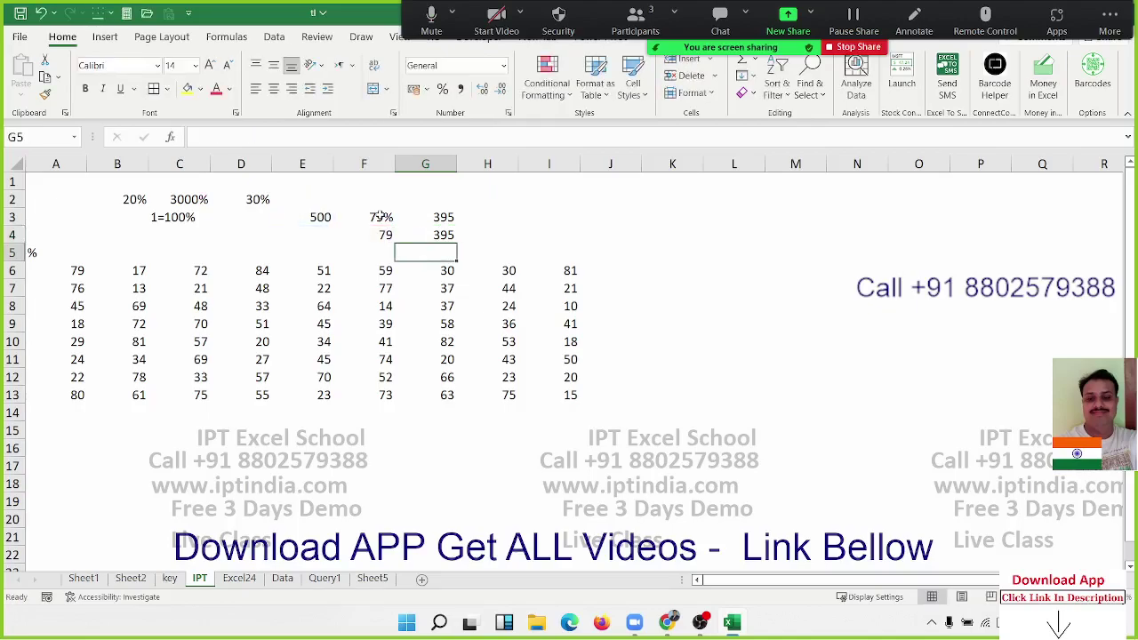
pyautogui.press('Up')
# - Select the number grid A6:I13 with Ctrl+Shift+arrow keys
pyautogui.press('Down')
pyautogui.press('Left')
pyautogui.press('Left')
pyautogui.press('Left')
pyautogui.press('Left')
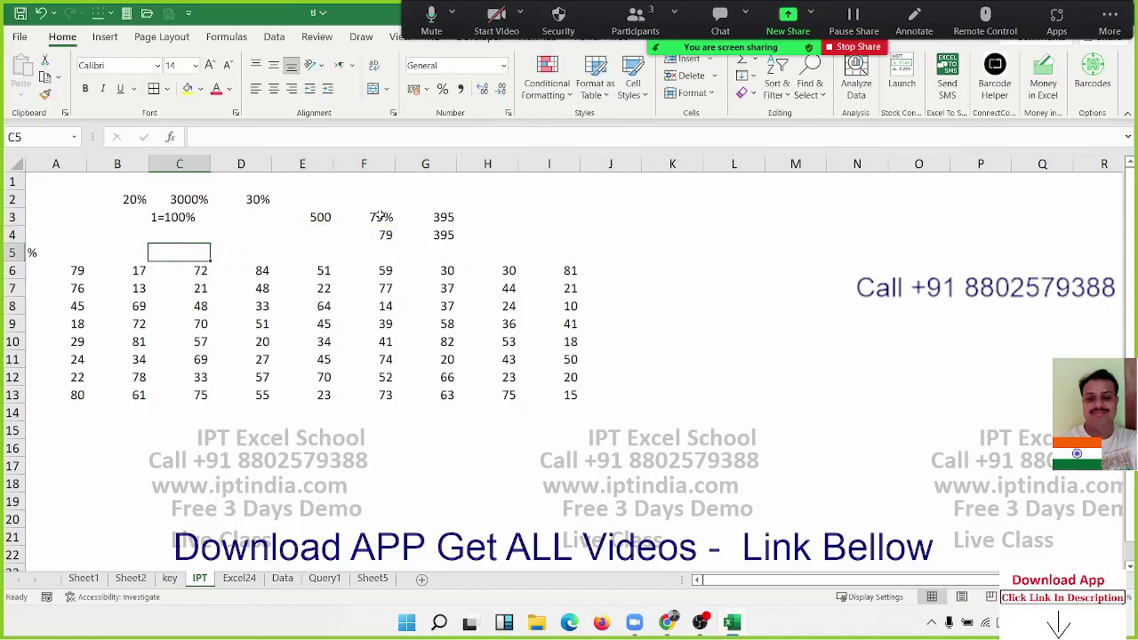
pyautogui.press('Left')
pyautogui.press('Down')
pyautogui.press('Left')
pyautogui.hotkey('ctrl', 'shift', 'Right')
pyautogui.hotkey('ctrl', 'shift', 'Down')
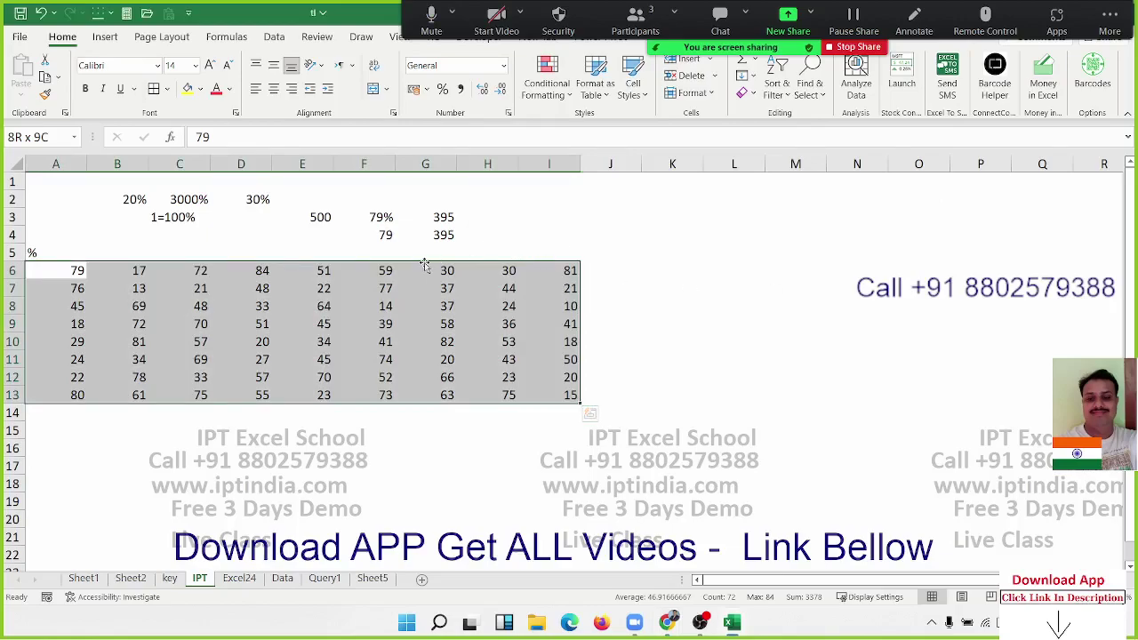
pyautogui.click(251, 326)
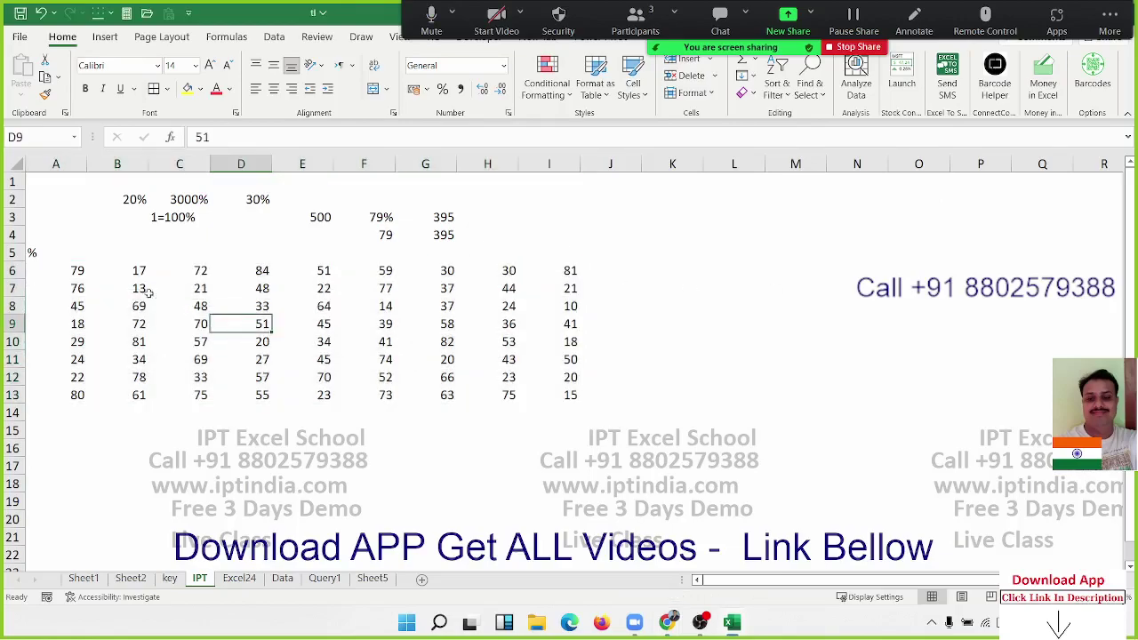
pyautogui.click(75, 277)
pyautogui.moveTo(75, 277); pyautogui.dragTo(118, 272)
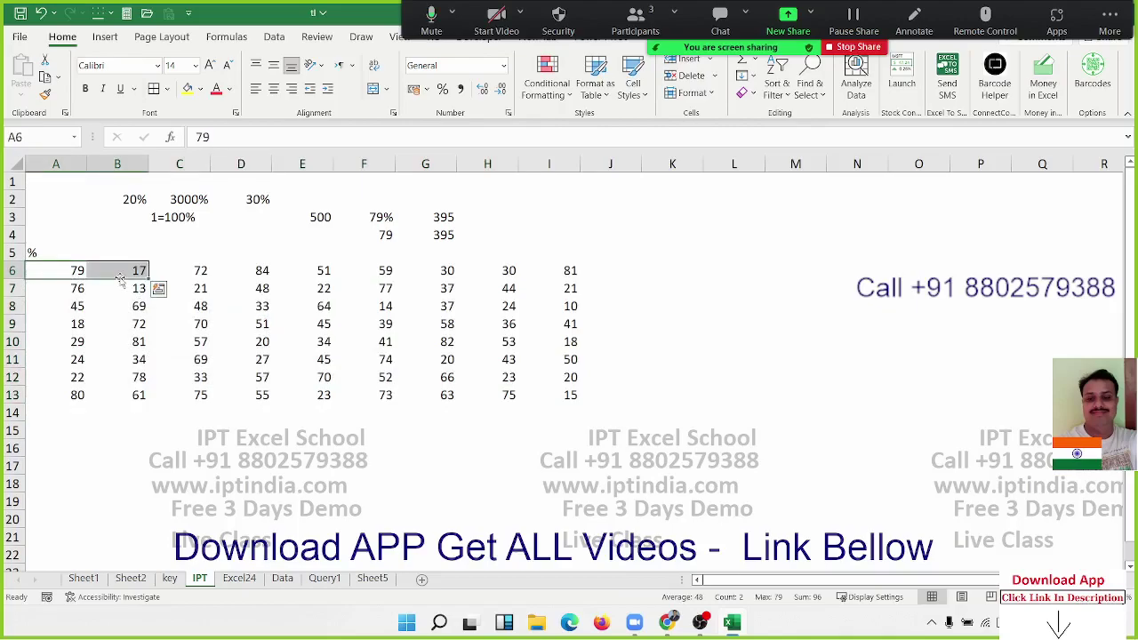
pyautogui.click(80, 268)
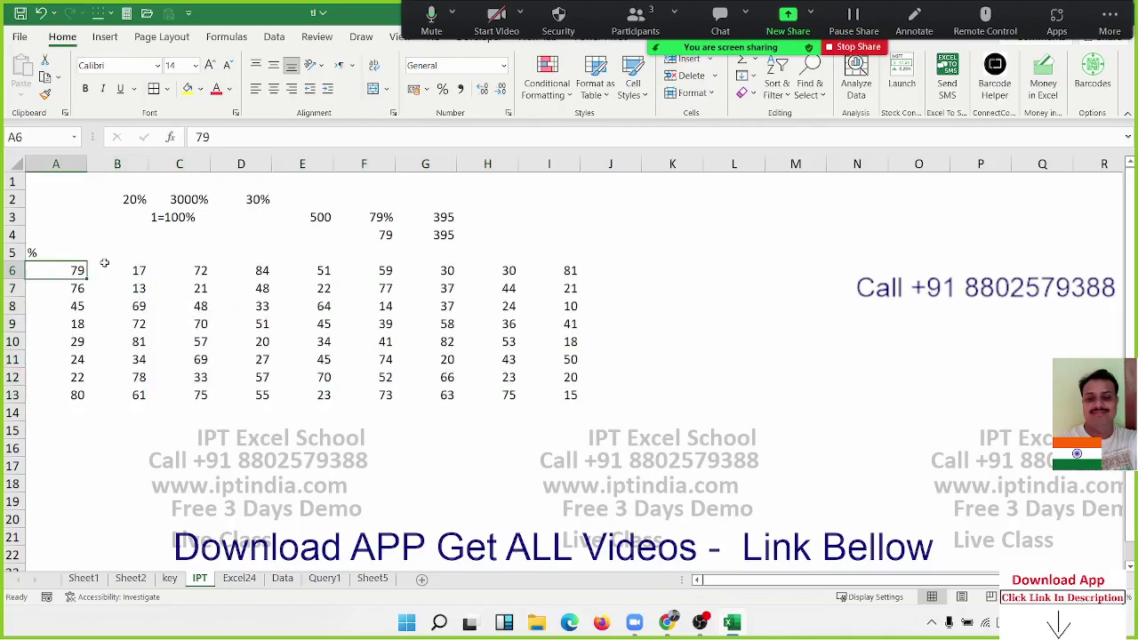
pyautogui.click(260, 143)
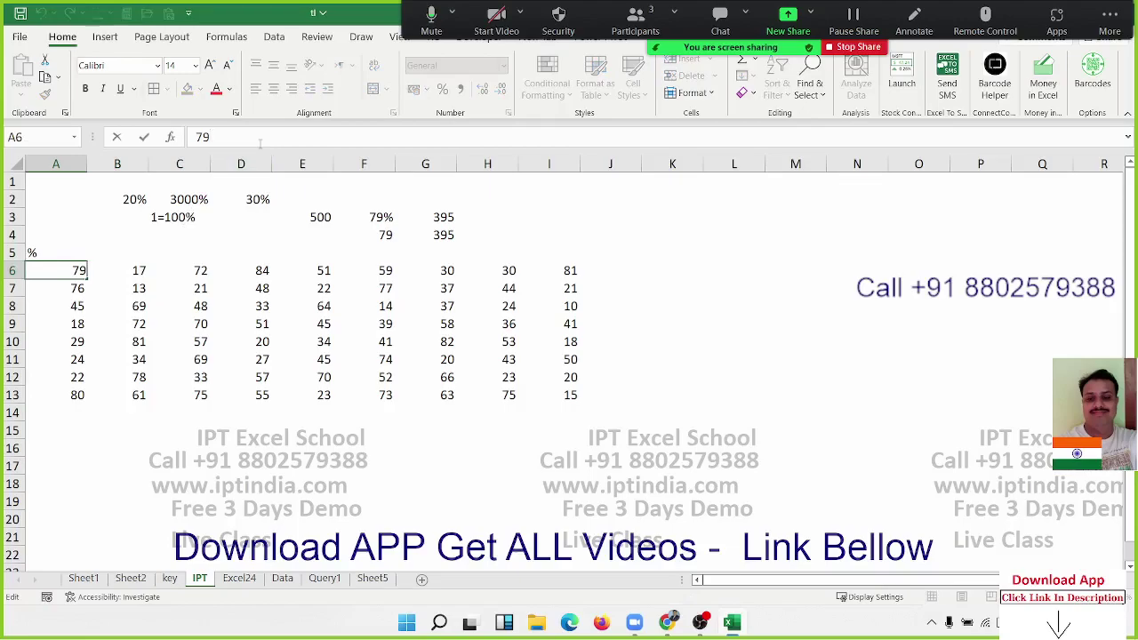
pyautogui.write('%')
pyautogui.press('Return')
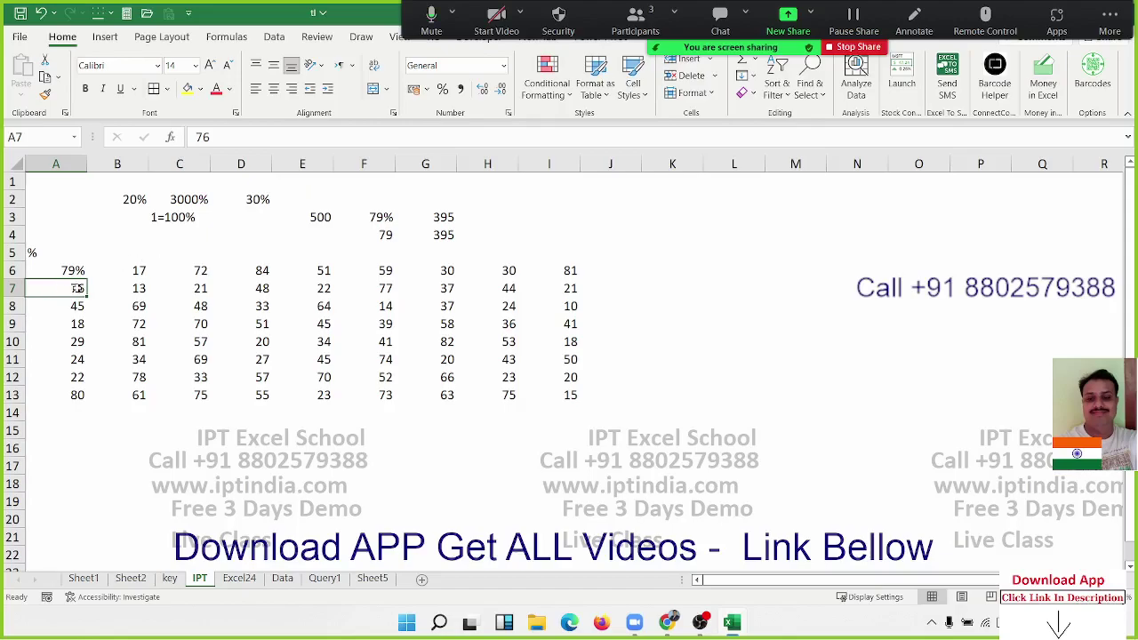
pyautogui.hotkey('ctrl', 'z')
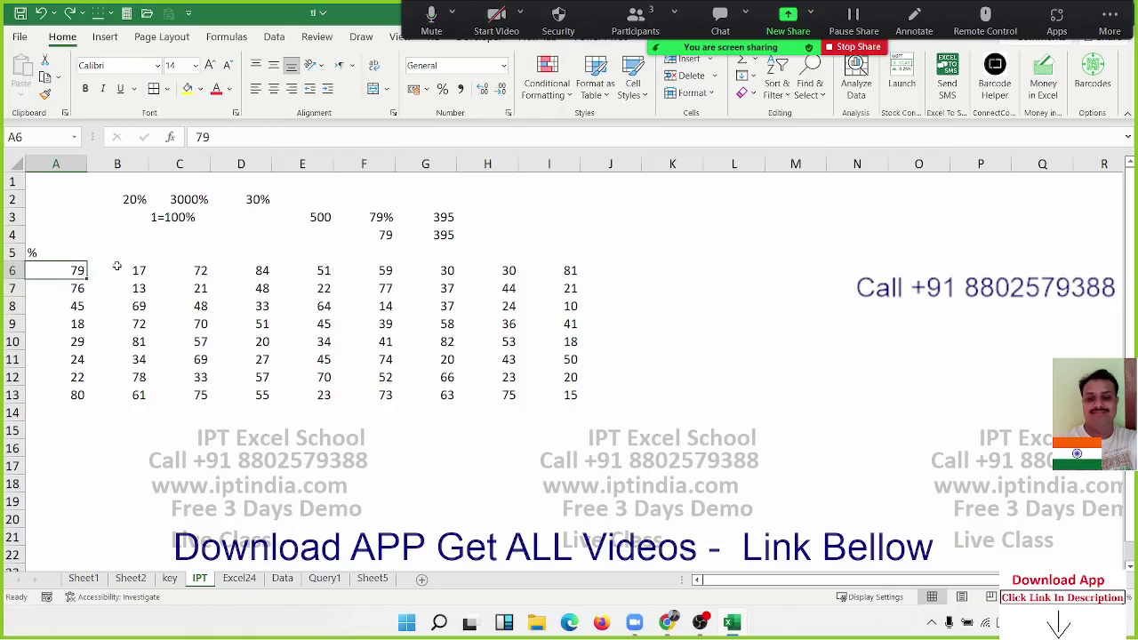
pyautogui.write('0.')
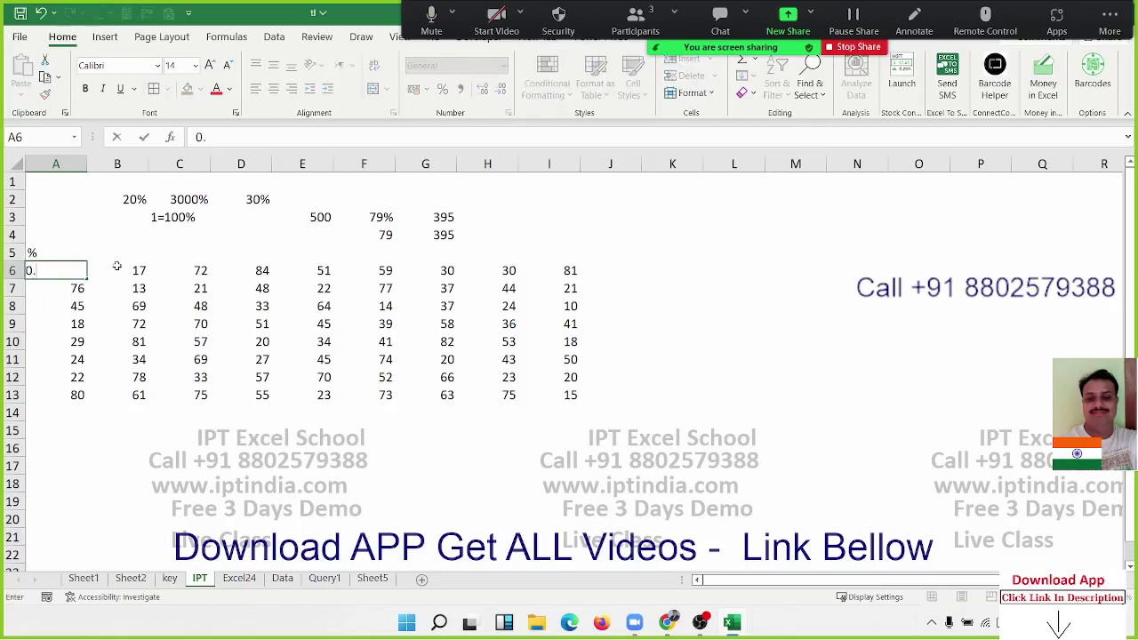
pyautogui.write('79')
pyautogui.press('Return')
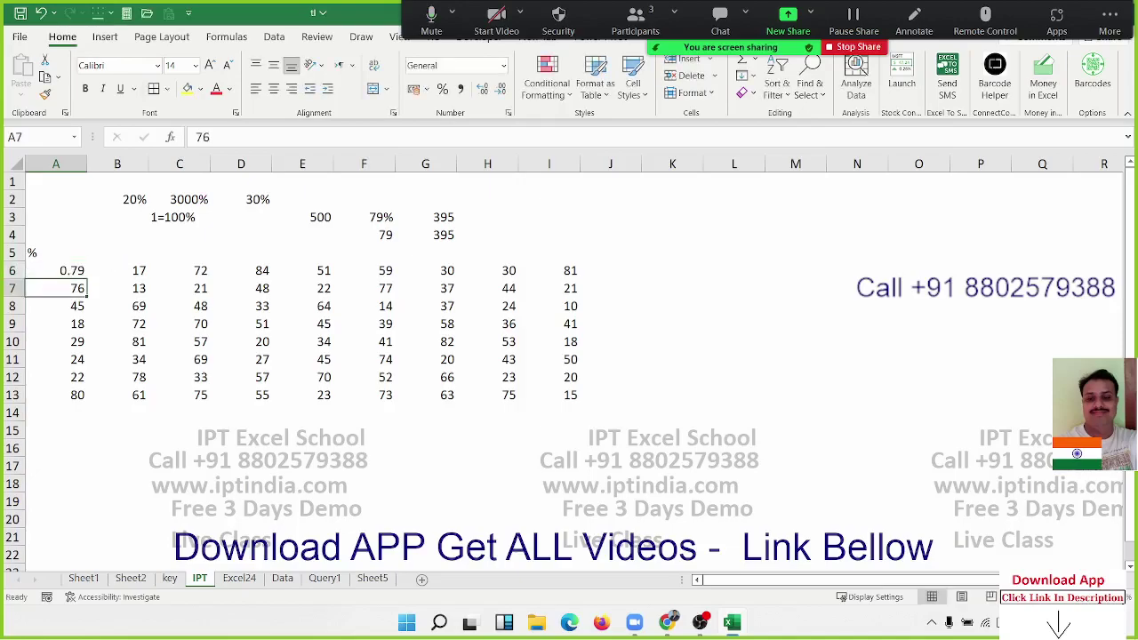
pyautogui.click(62, 272)
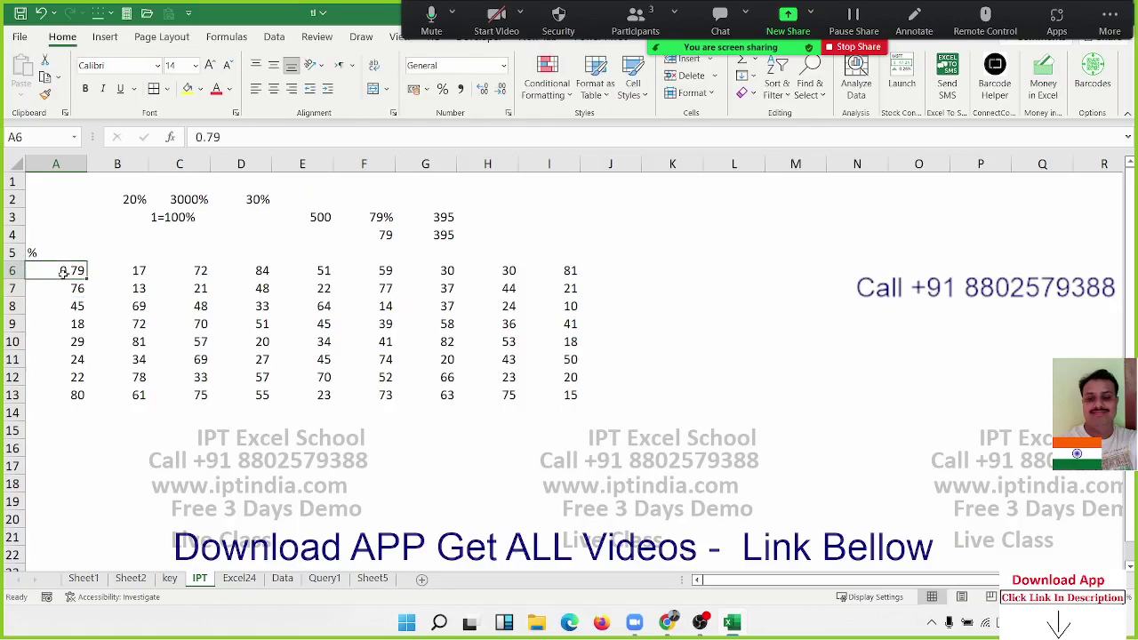
pyautogui.click(443, 90)
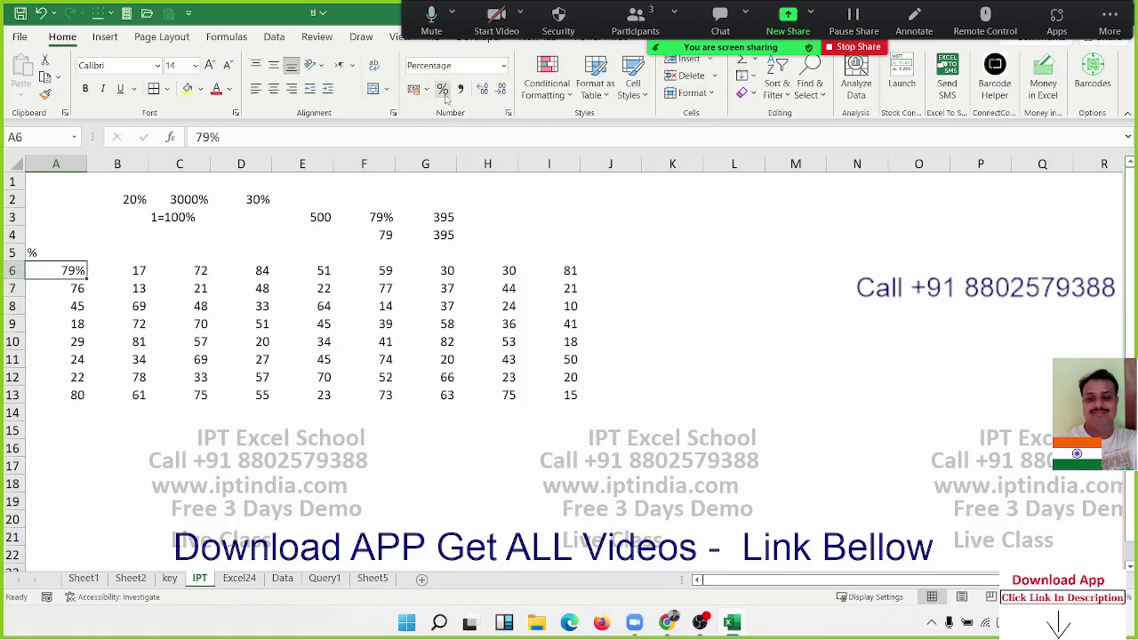
pyautogui.hotkey('ctrl', 'z')
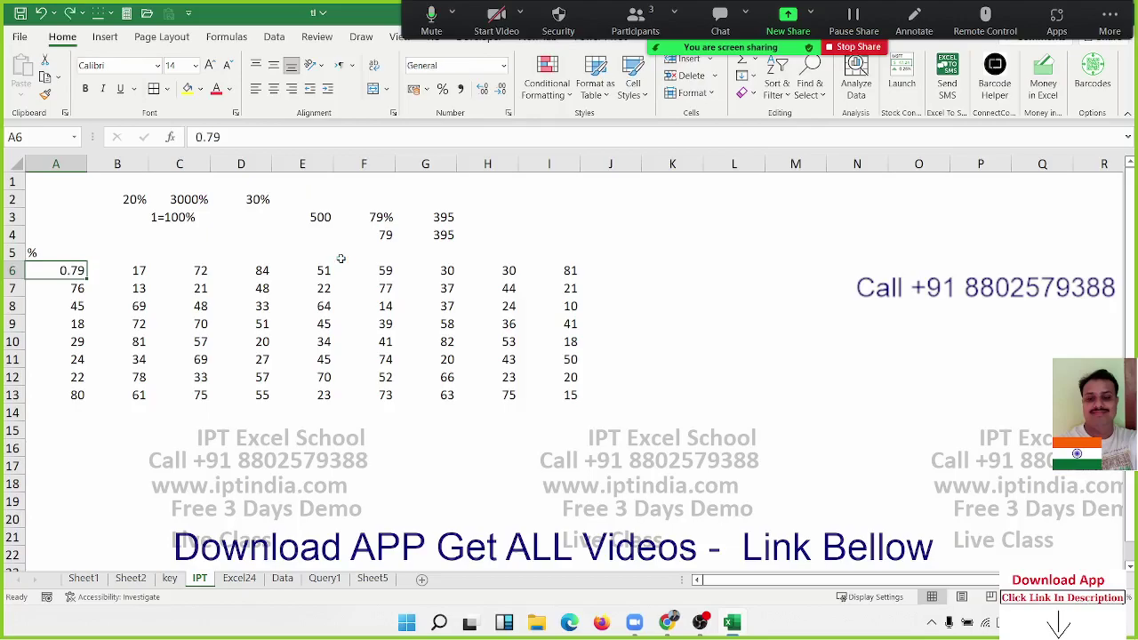
pyautogui.hotkey('ctrl', 'z')
# - Enter 100 in K6 and copy it
pyautogui.click(691, 268)
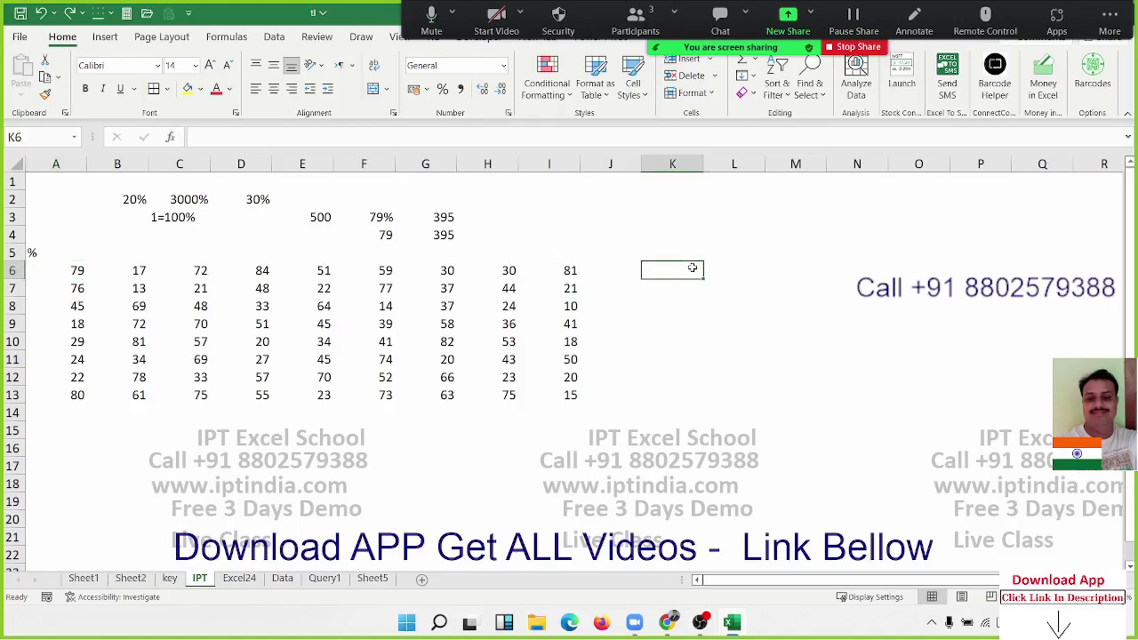
pyautogui.write('100')
pyautogui.hotkey('ctrl', 'Return')
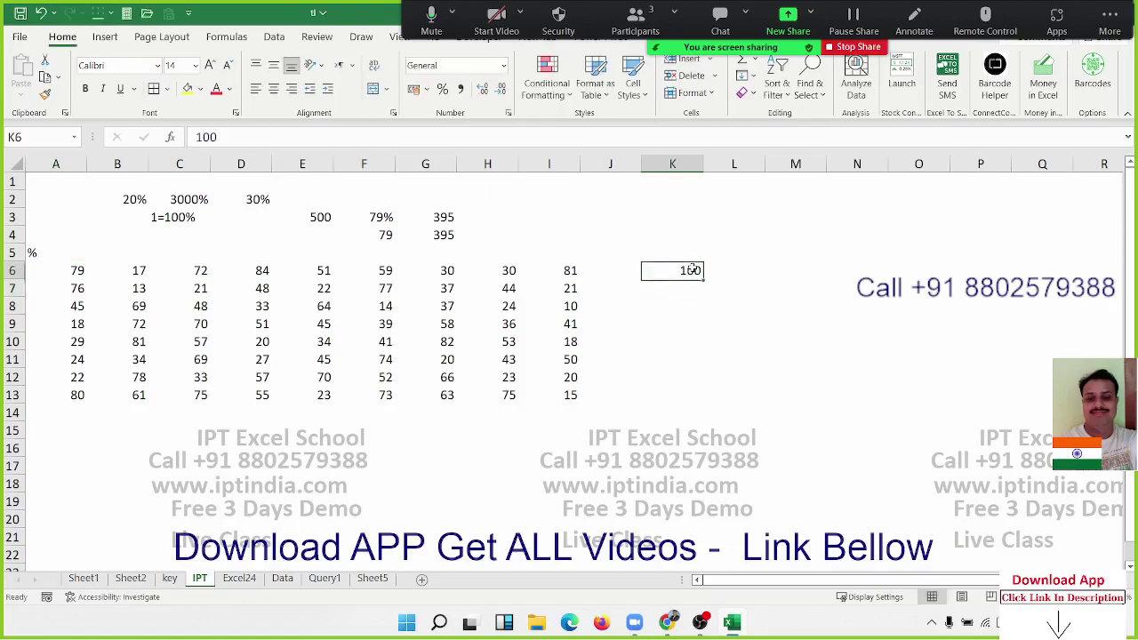
pyautogui.hotkey('ctrl', 'c')
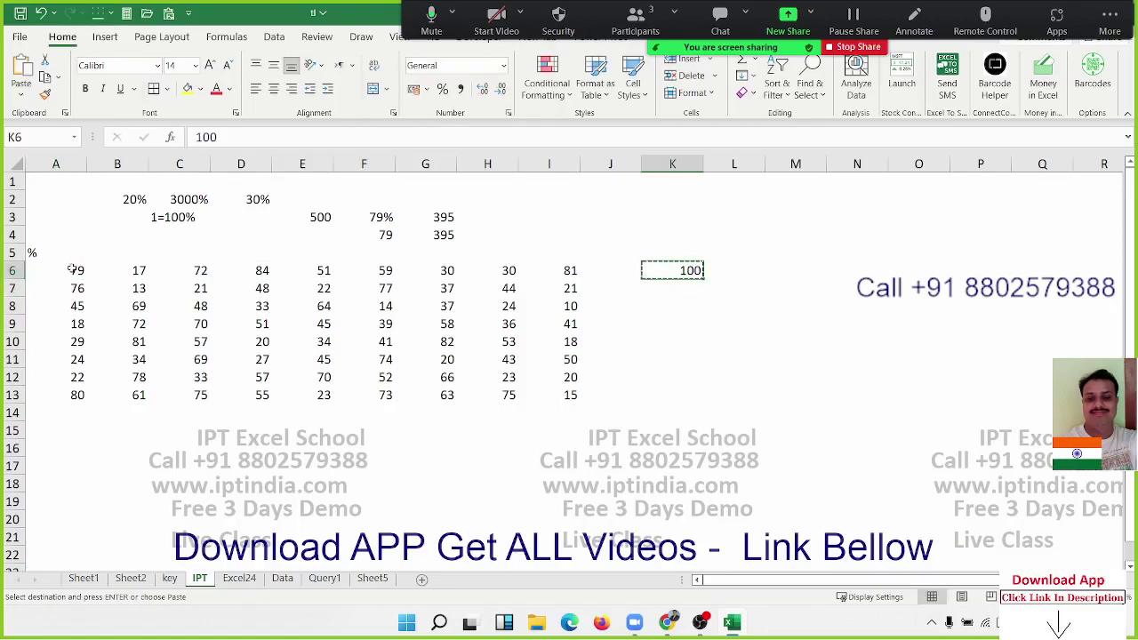
# - Paste Special Divide A6:I13 by 100 and apply Percent Style, so 79 becomes 79%
pyautogui.moveTo(74, 268)
pyautogui.mouseDown()
pyautogui.moveTo(203, 289)
pyautogui.moveTo(540, 388)
pyautogui.mouseUp()
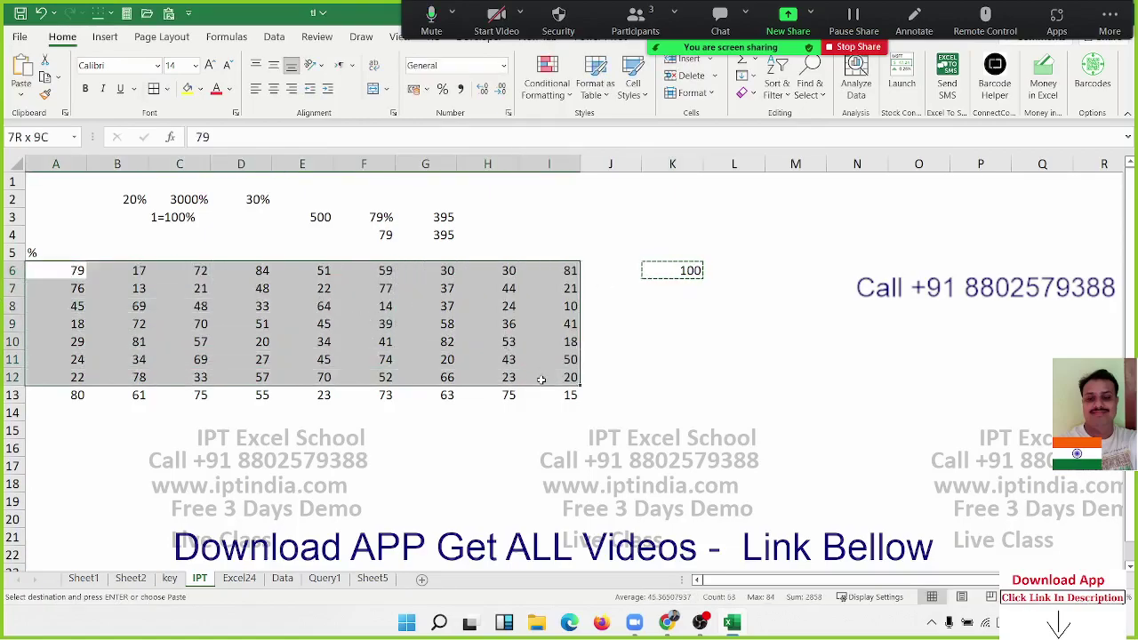
pyautogui.rightClick(476, 333)
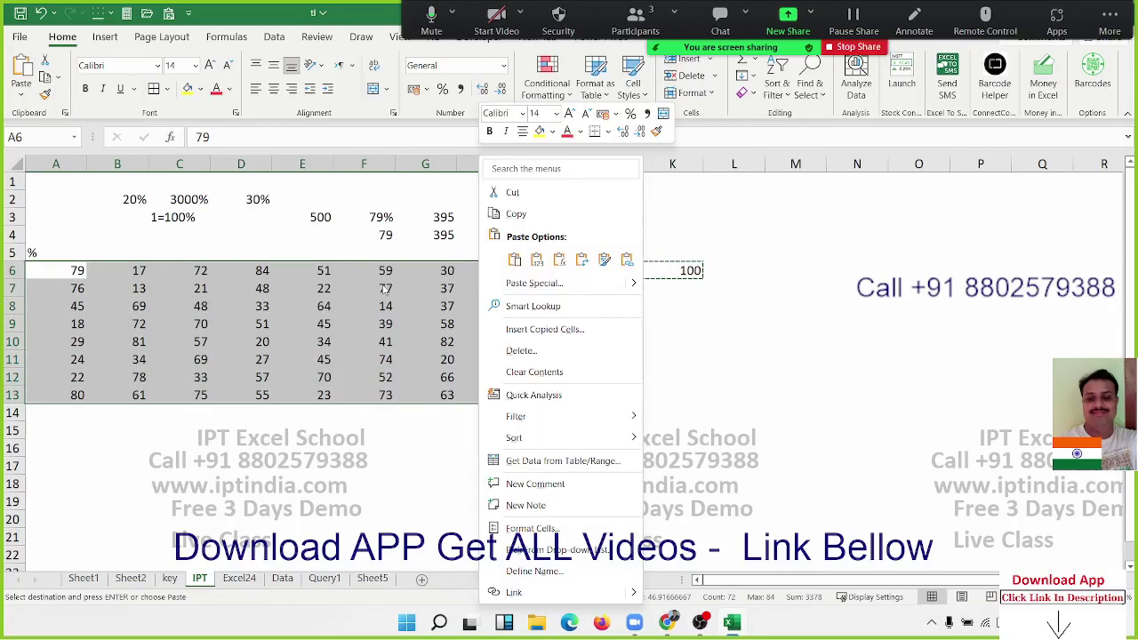
pyautogui.click(536, 283)
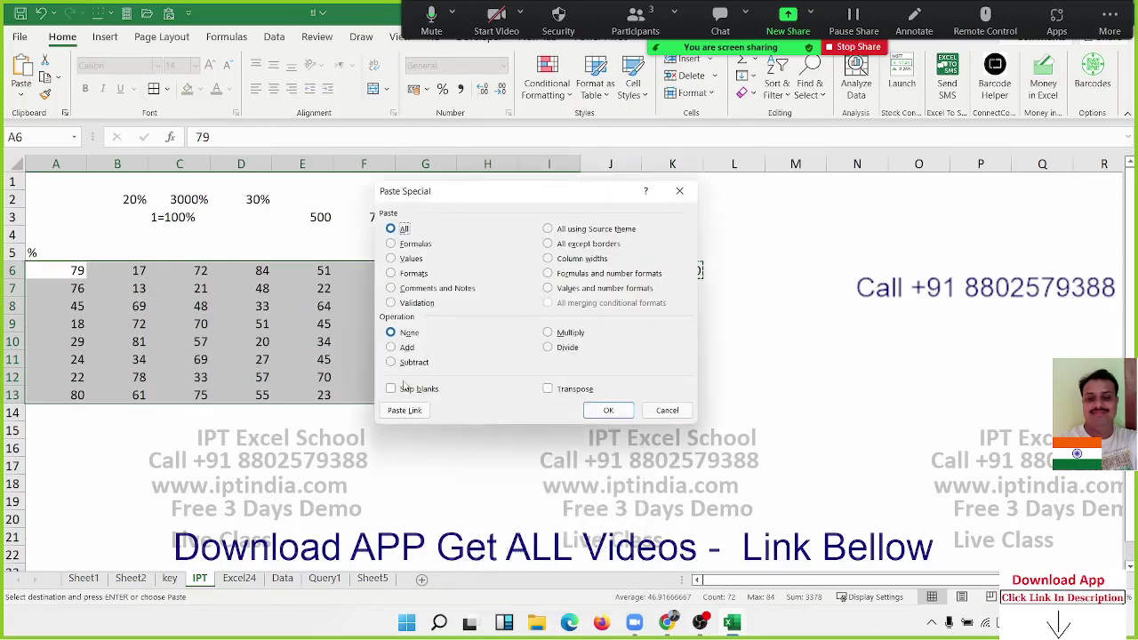
pyautogui.click(548, 348)
pyautogui.moveTo(512, 200); pyautogui.dragTo(742, 308)
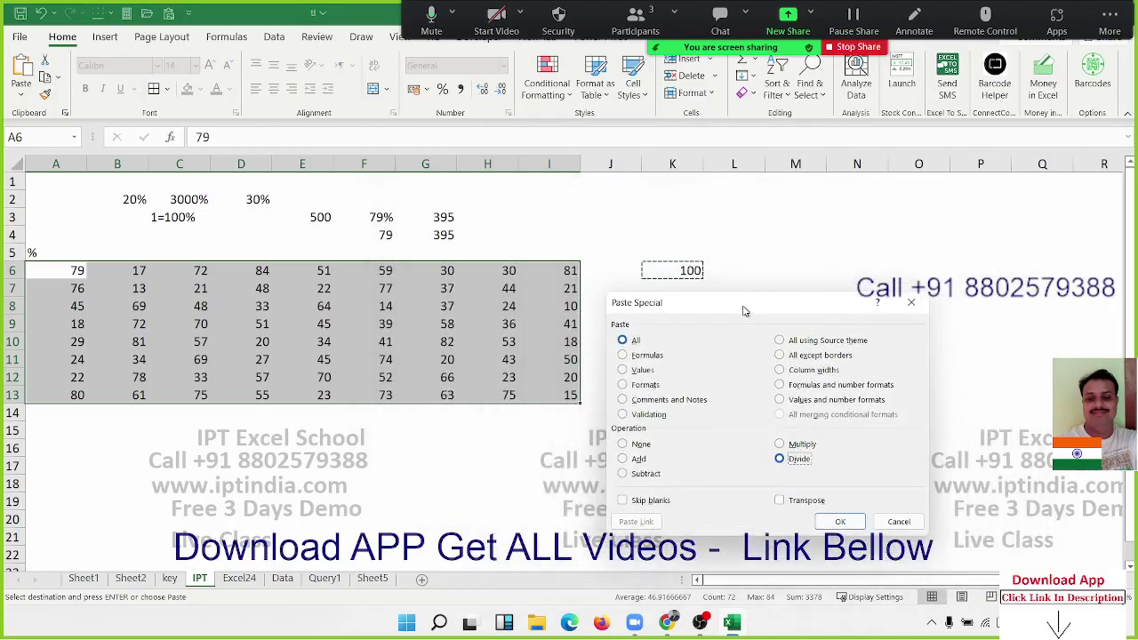
pyautogui.click(845, 526)
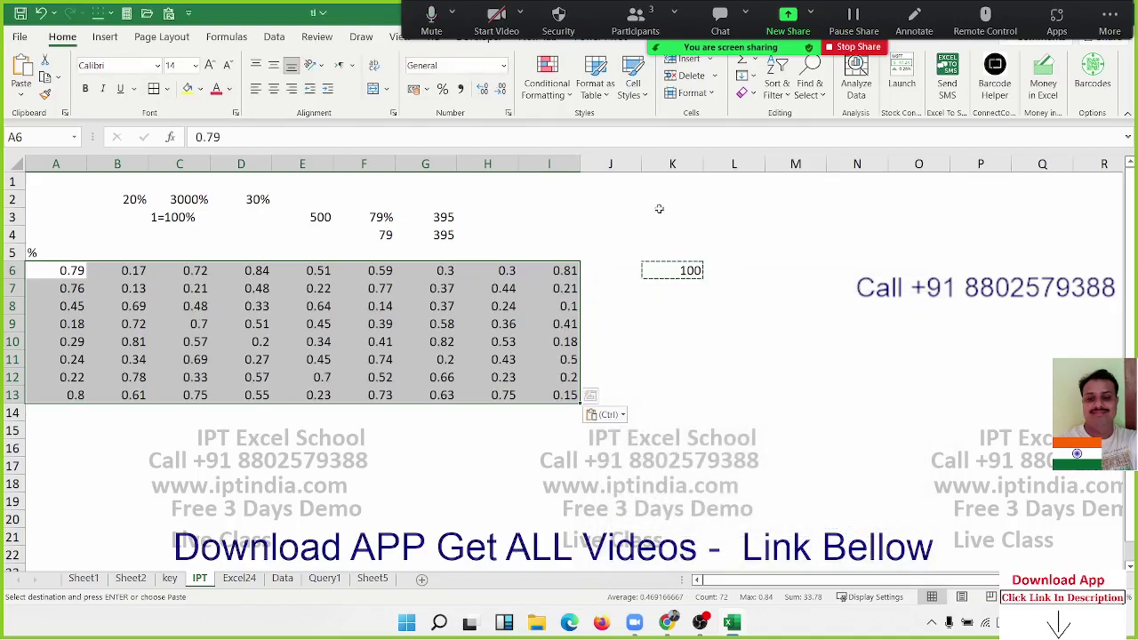
pyautogui.click(444, 90)
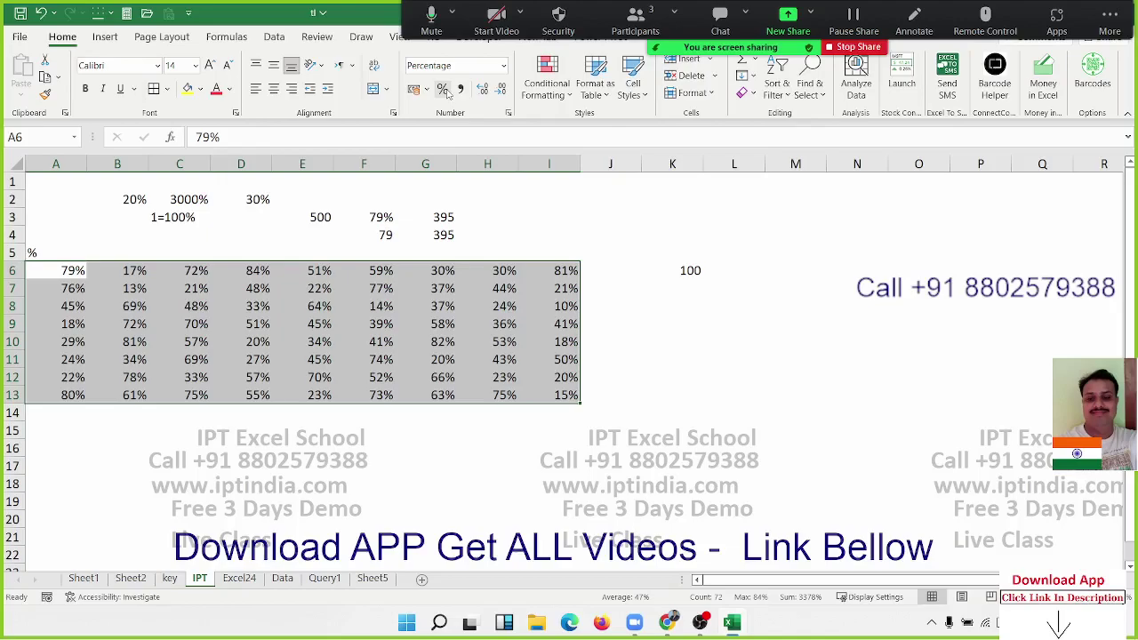
pyautogui.click(802, 195)
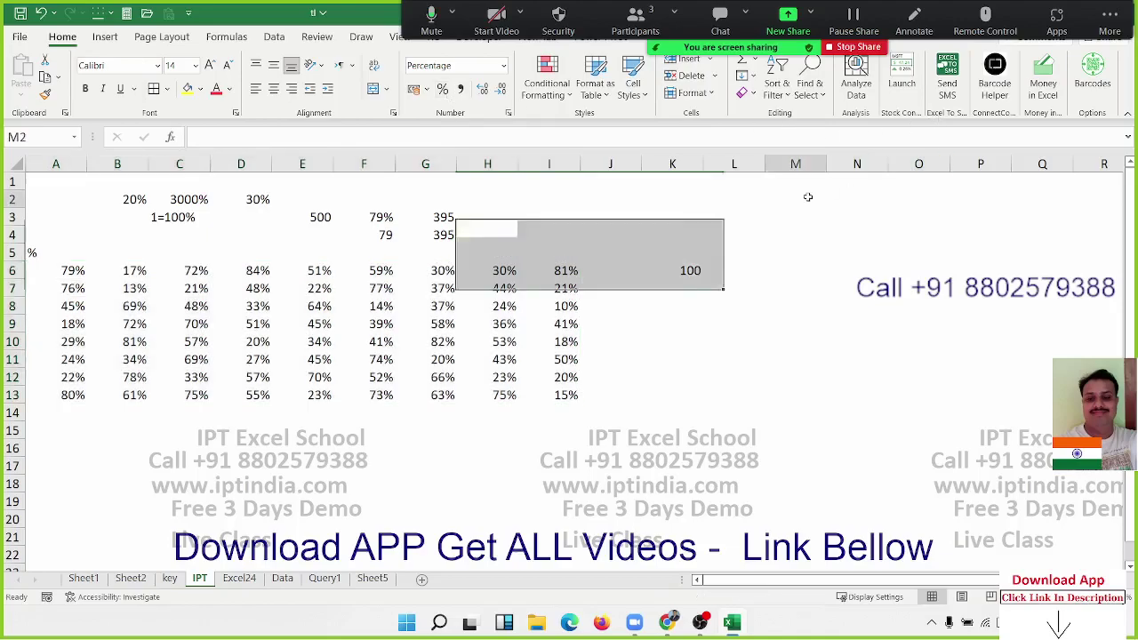
pyautogui.write('20')
pyautogui.press('Tab')
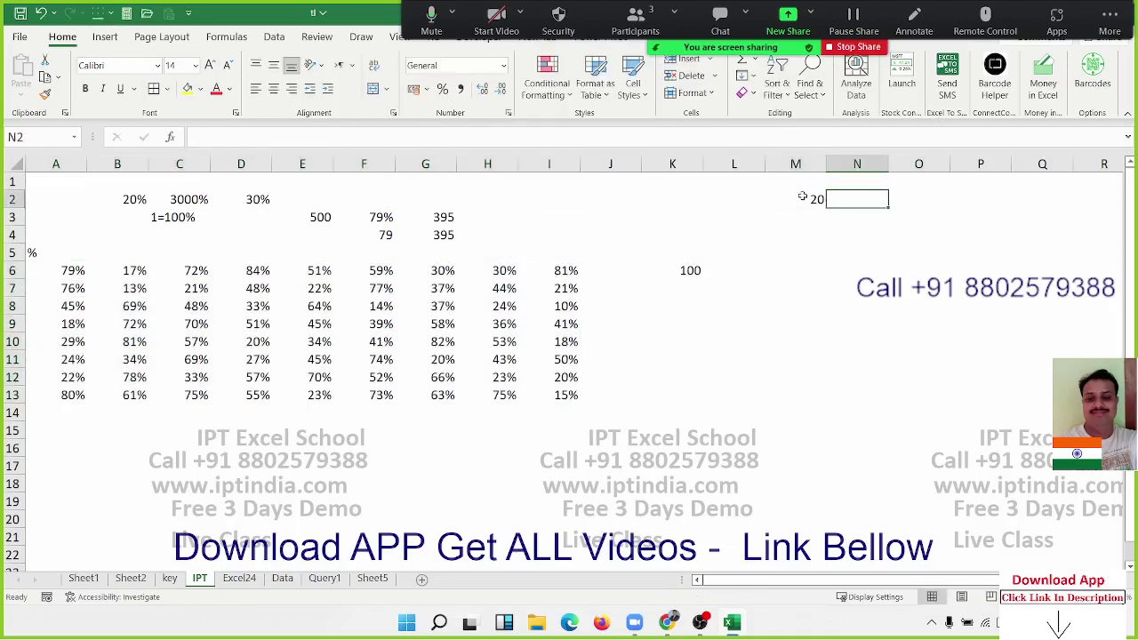
pyautogui.write('30')
pyautogui.press('Return')
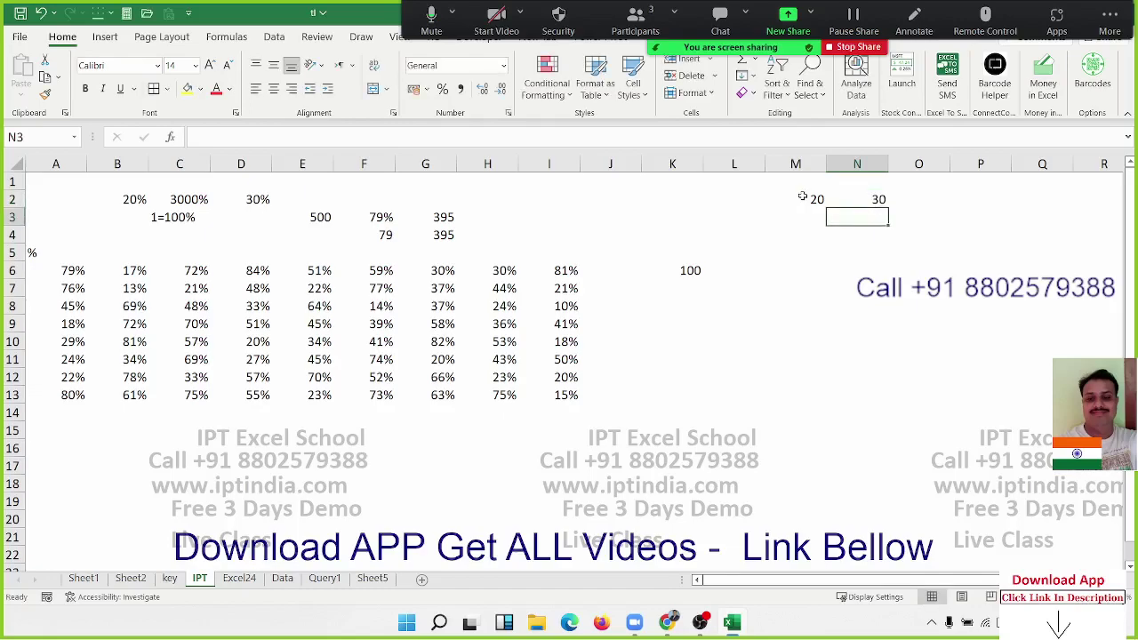
pyautogui.click(804, 198)
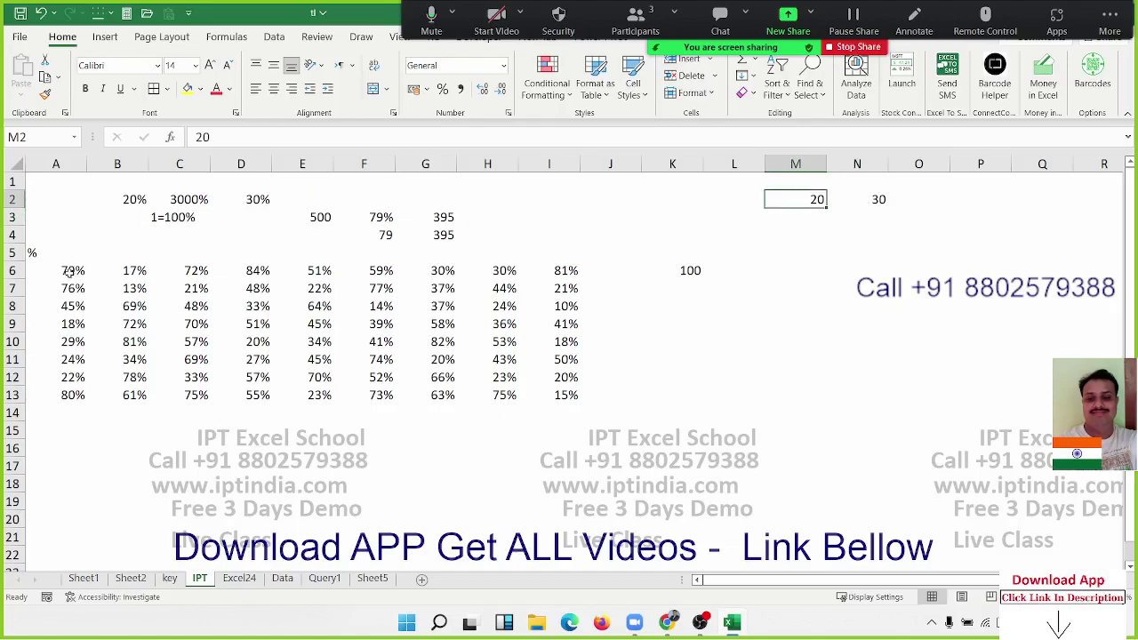
pyautogui.moveTo(71, 271)
pyautogui.mouseDown()
pyautogui.moveTo(612, 364)
pyautogui.moveTo(576, 394)
pyautogui.mouseUp()
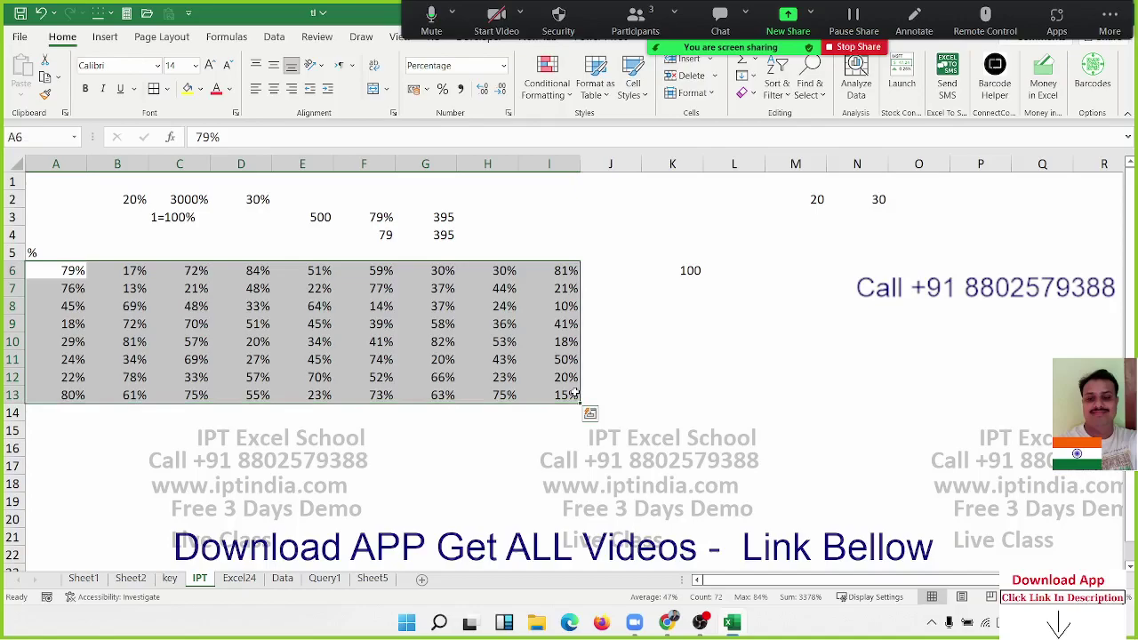
pyautogui.moveTo(683, 272); pyautogui.dragTo(514, 308)
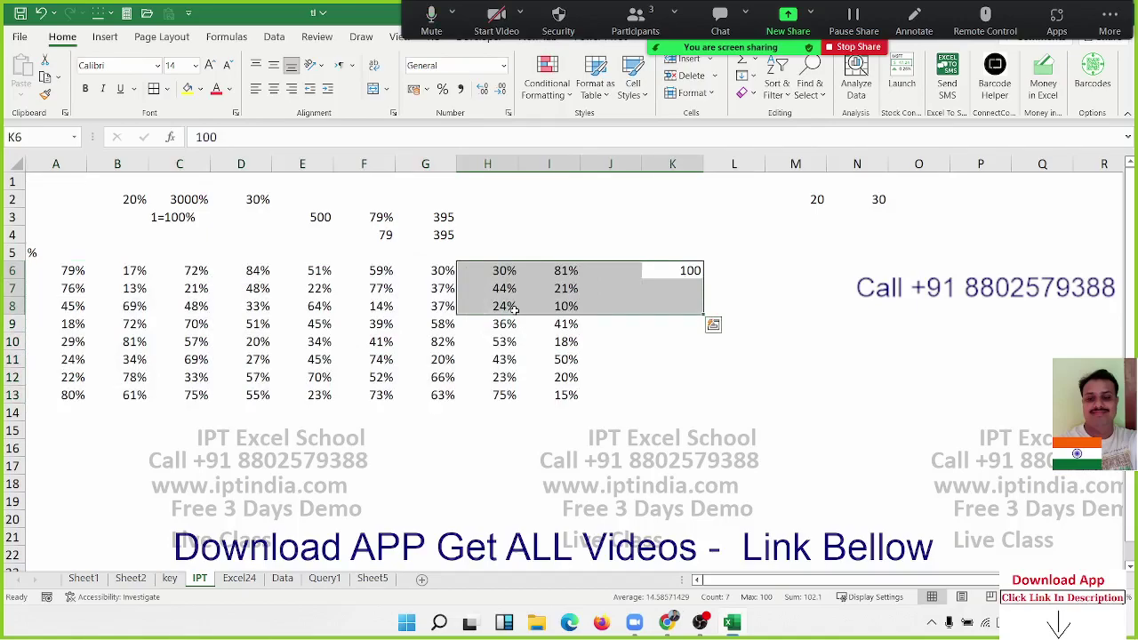
pyautogui.click(415, 305)
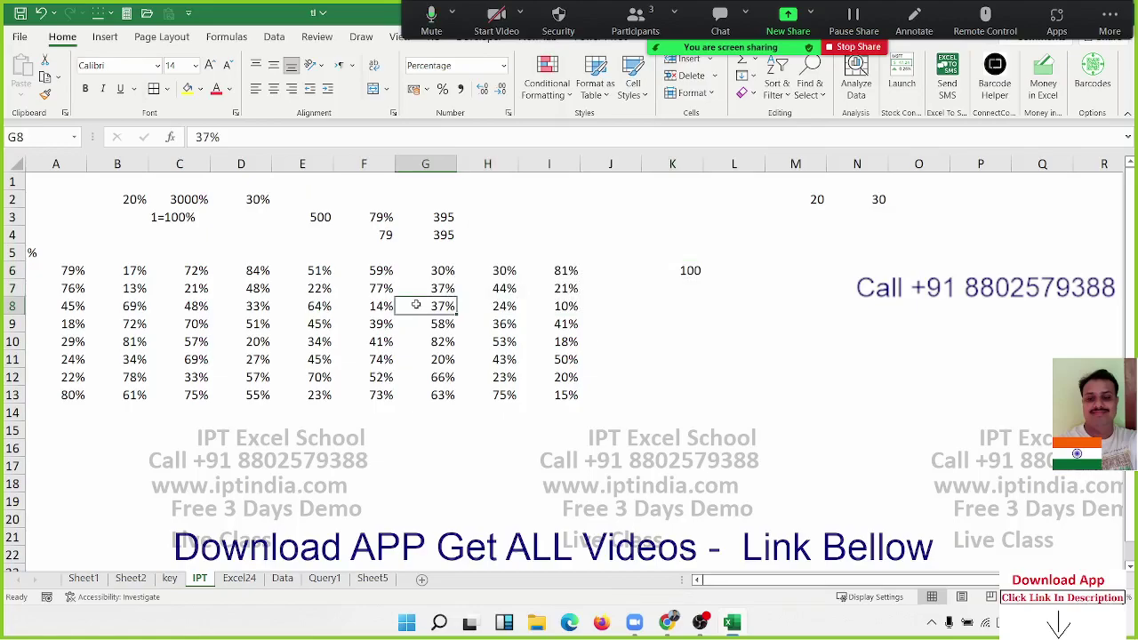
# - Browse the Insert, Page Layout, Formulas, Data and Review tabs, then select G8 and scroll down
pyautogui.click(649, 294)
pyautogui.click(107, 38)
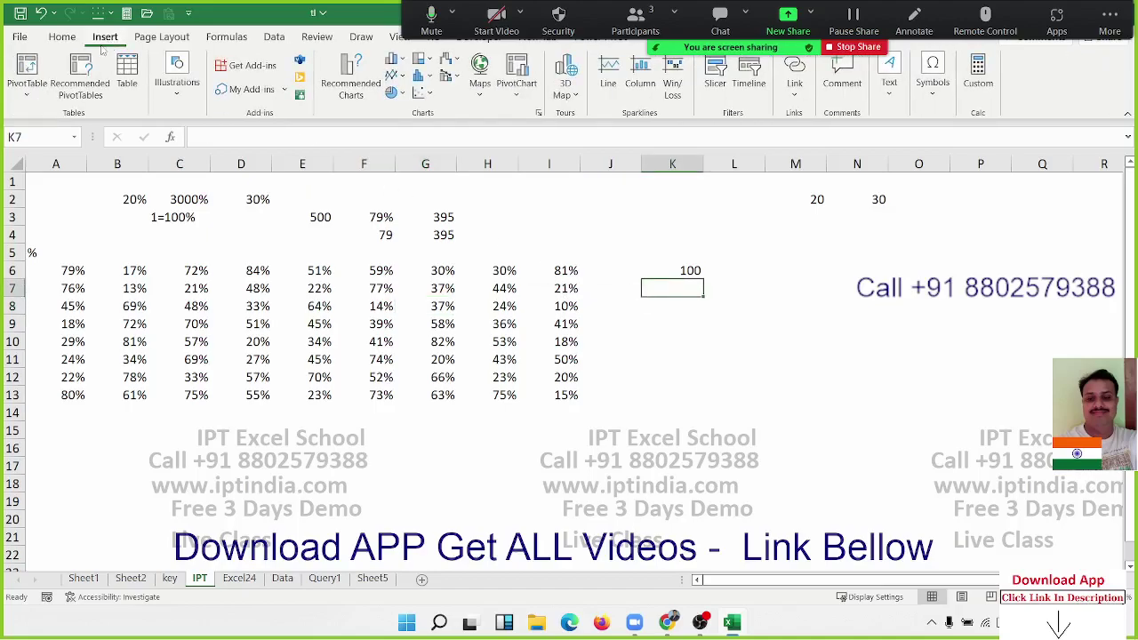
pyautogui.click(162, 37)
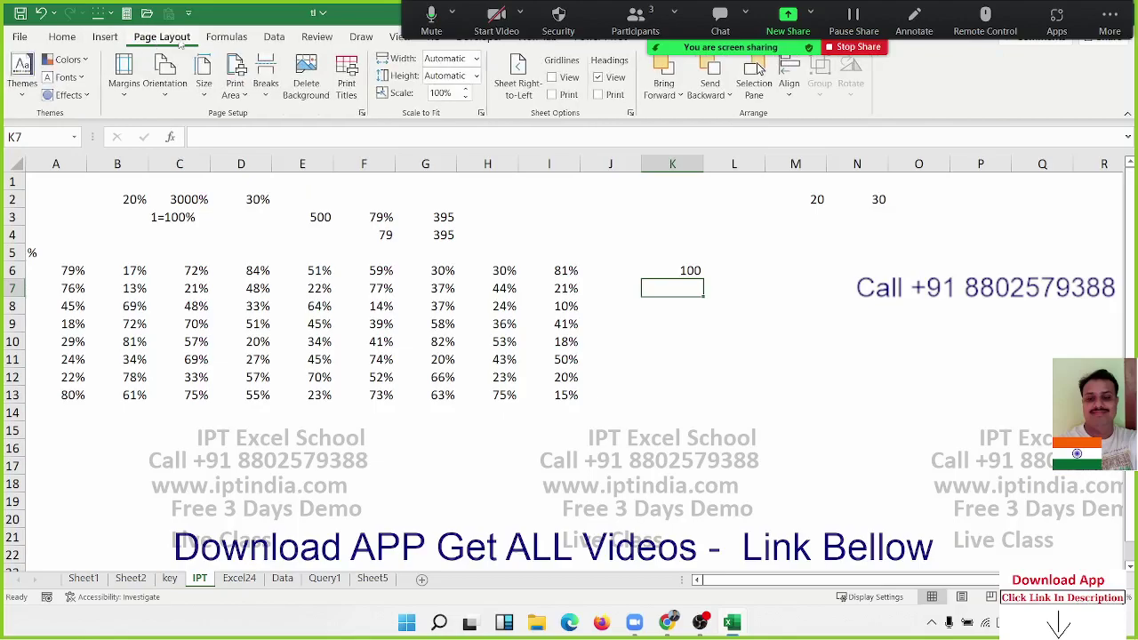
pyautogui.click(227, 37)
pyautogui.click(272, 38)
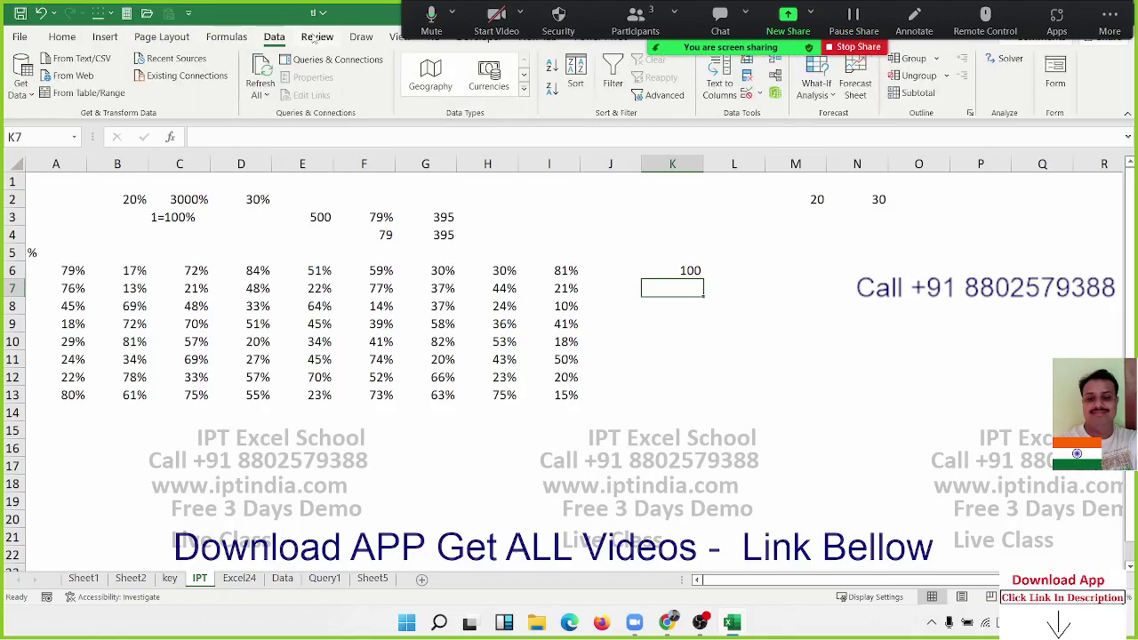
pyautogui.click(314, 38)
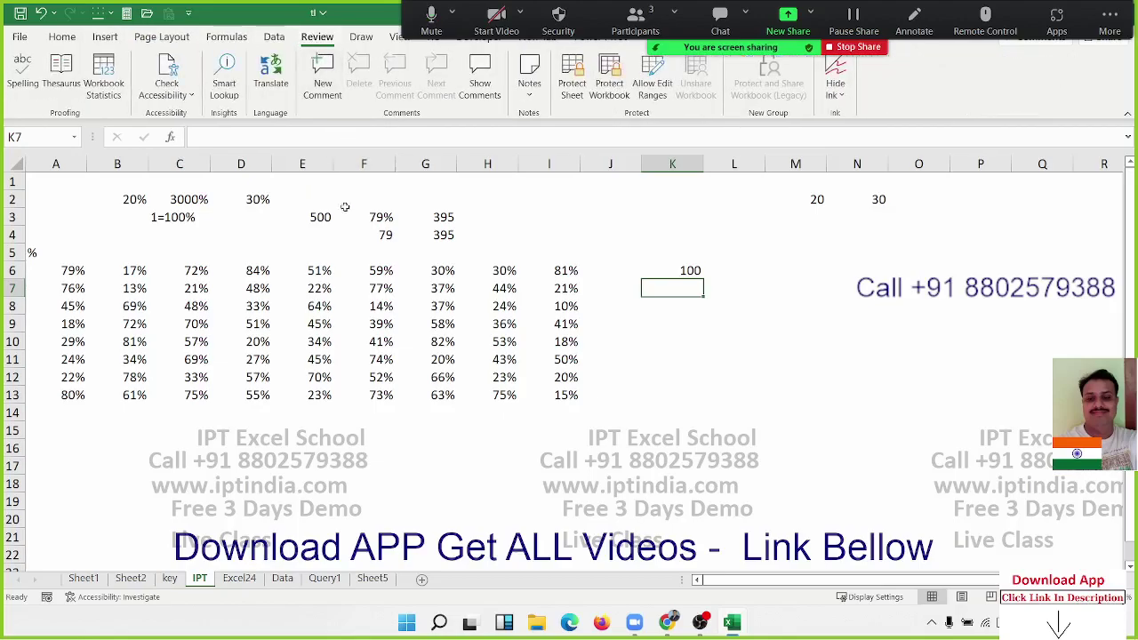
pyautogui.click(397, 307)
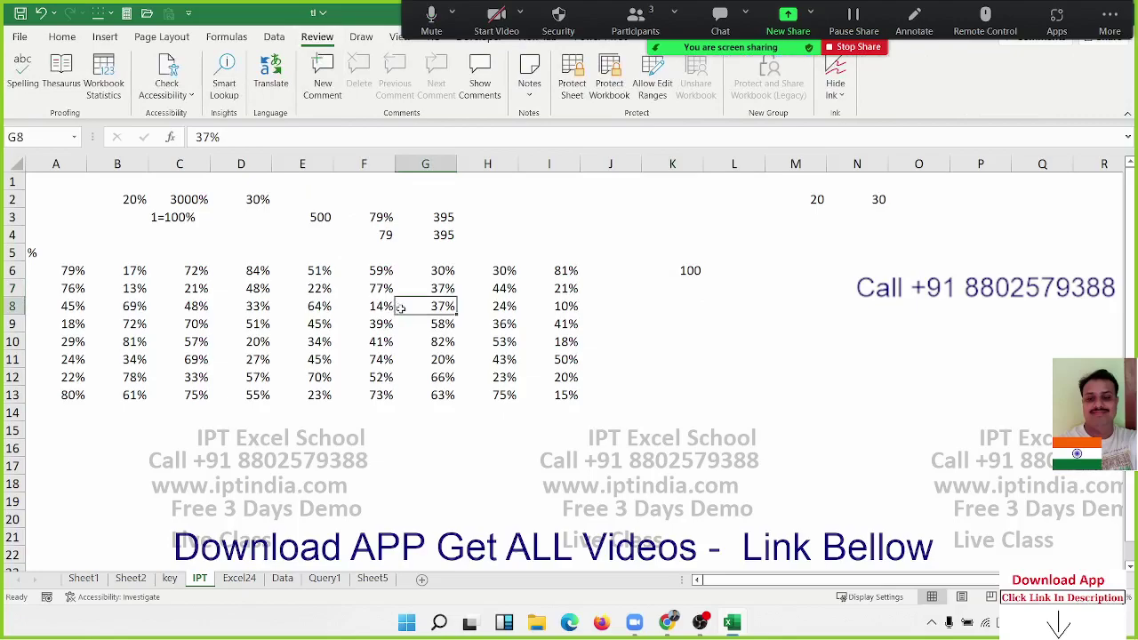
pyautogui.scroll(-3, 400, 307)
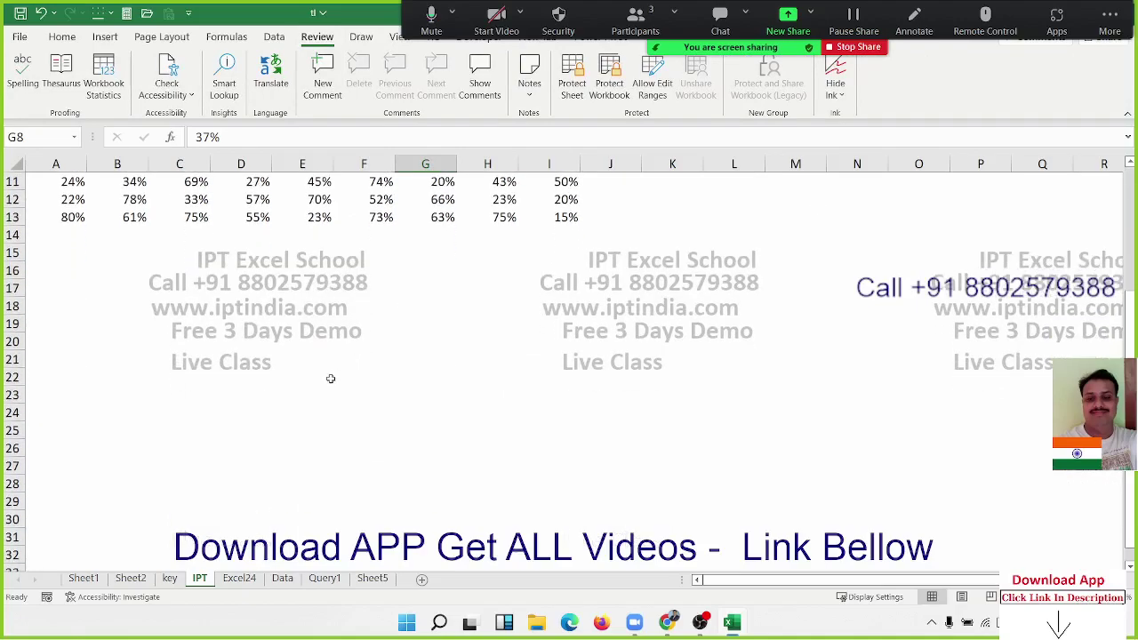
pyautogui.scroll(-3, 331, 378)
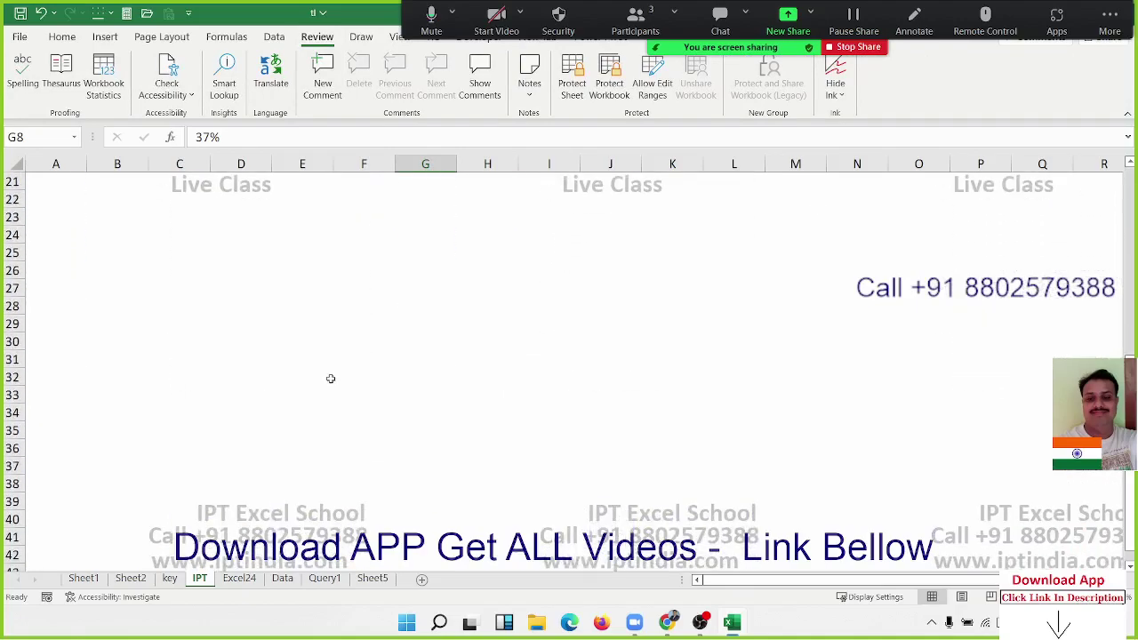
# - Type 'Advanced Excel with Formulas' into D26, correcting the typo
pyautogui.click(239, 298)
pyautogui.click(218, 271)
pyautogui.write('Ad')
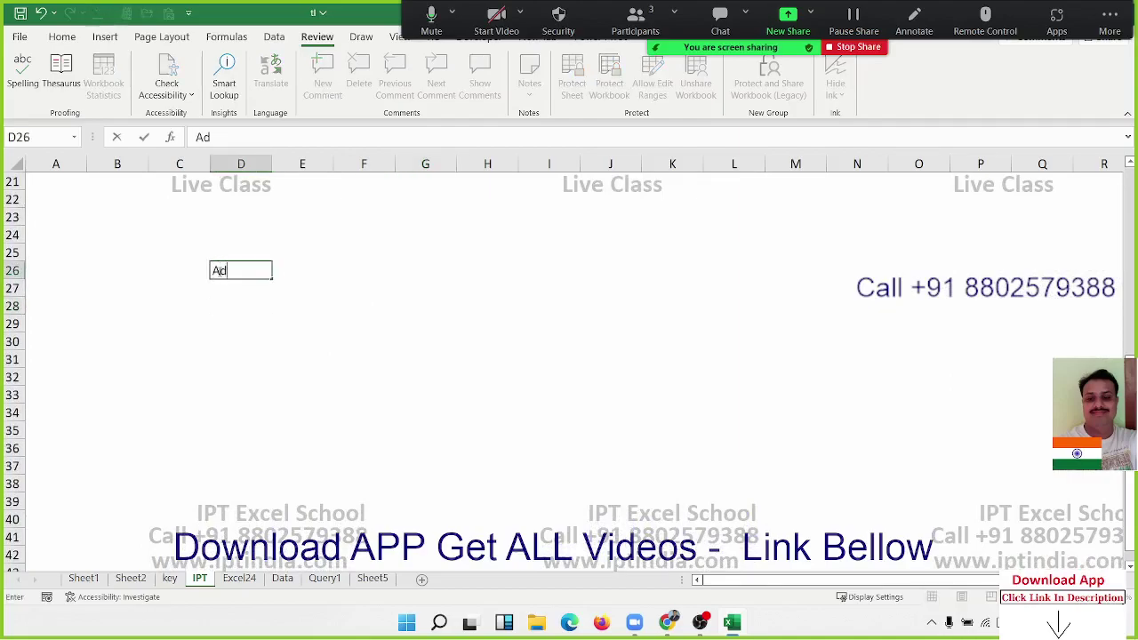
pyautogui.write('vanced E')
pyautogui.write('xcel ')
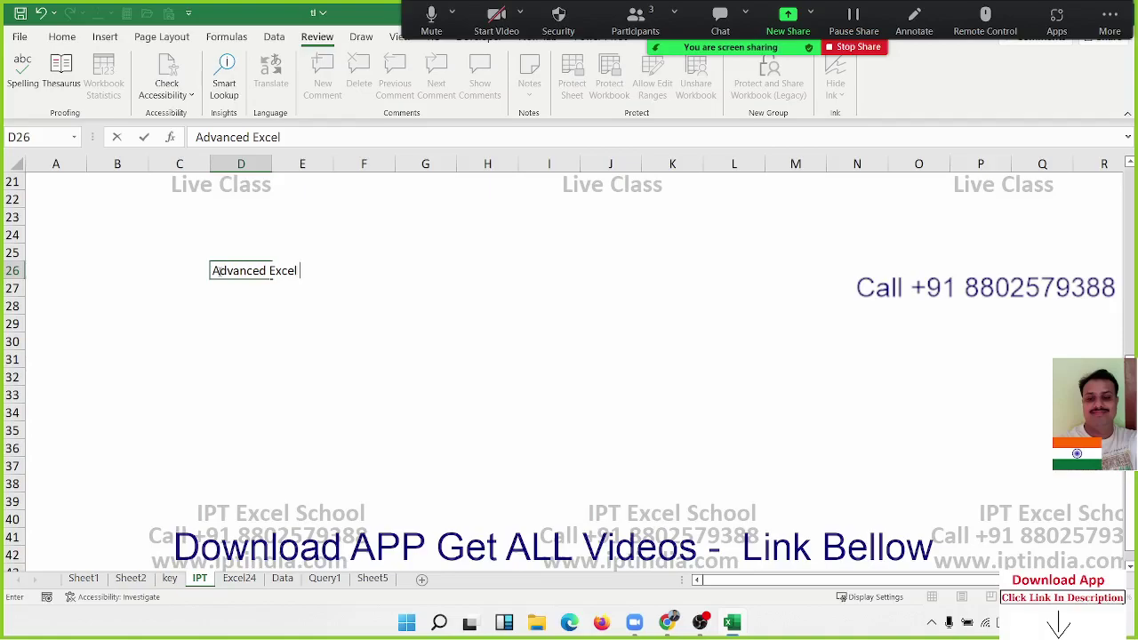
pyautogui.write('with W')
pyautogui.write('or')
pyautogui.press('BackSpace')
pyautogui.press('BackSpace')
pyautogui.press('BackSpace')
pyautogui.write('Form')
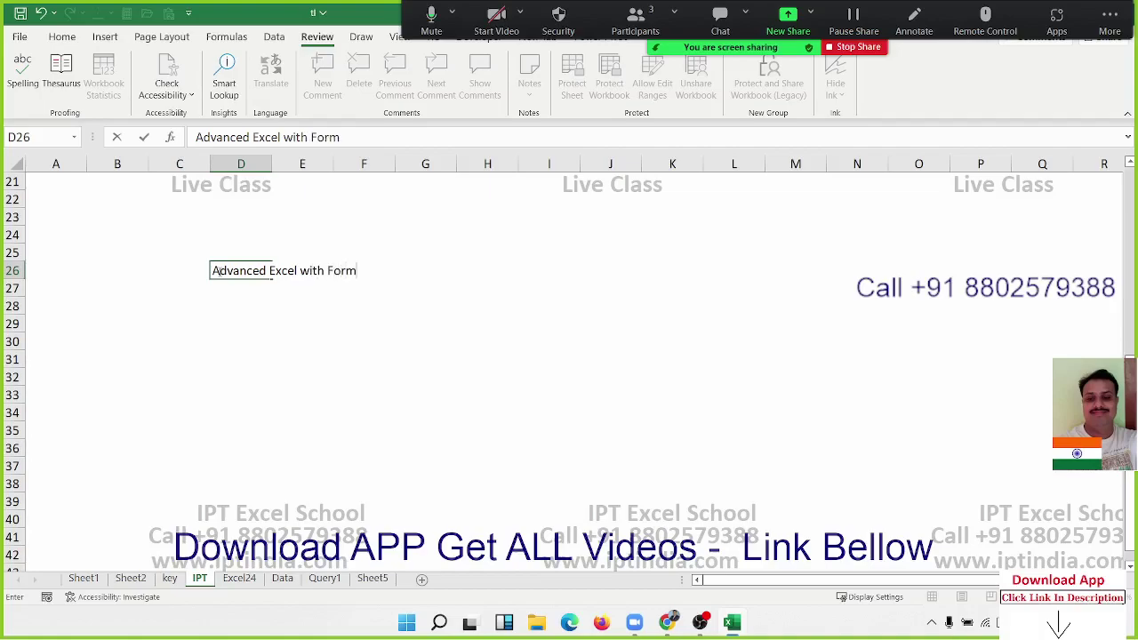
pyautogui.write('ulas')
pyautogui.press('Return')
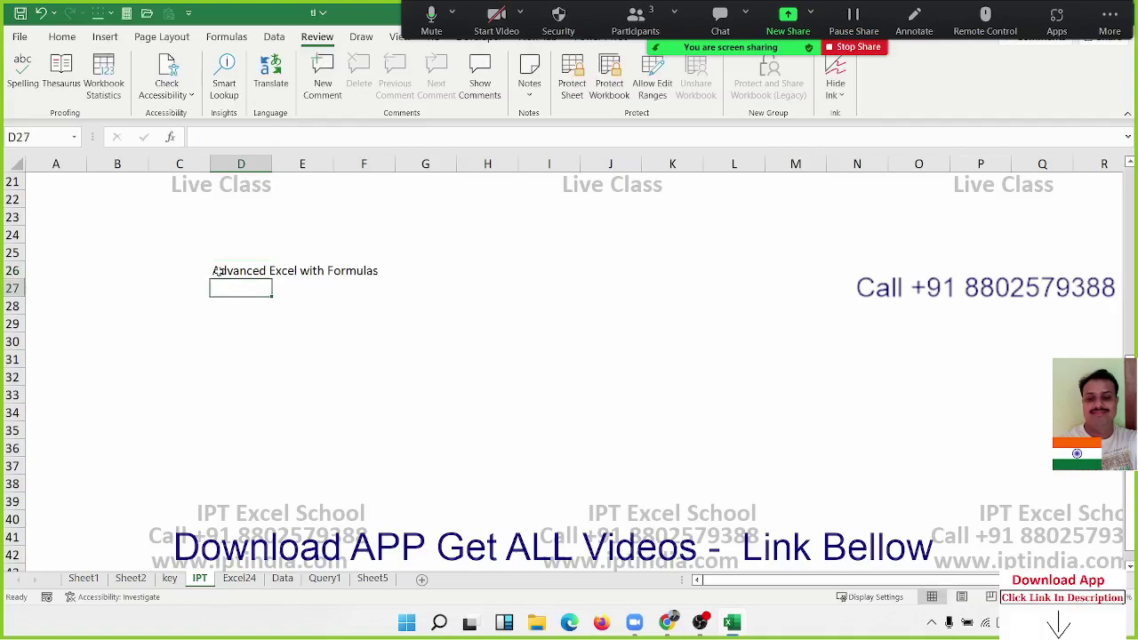
# - Move the cell cursor over to G26
pyautogui.press('Right')
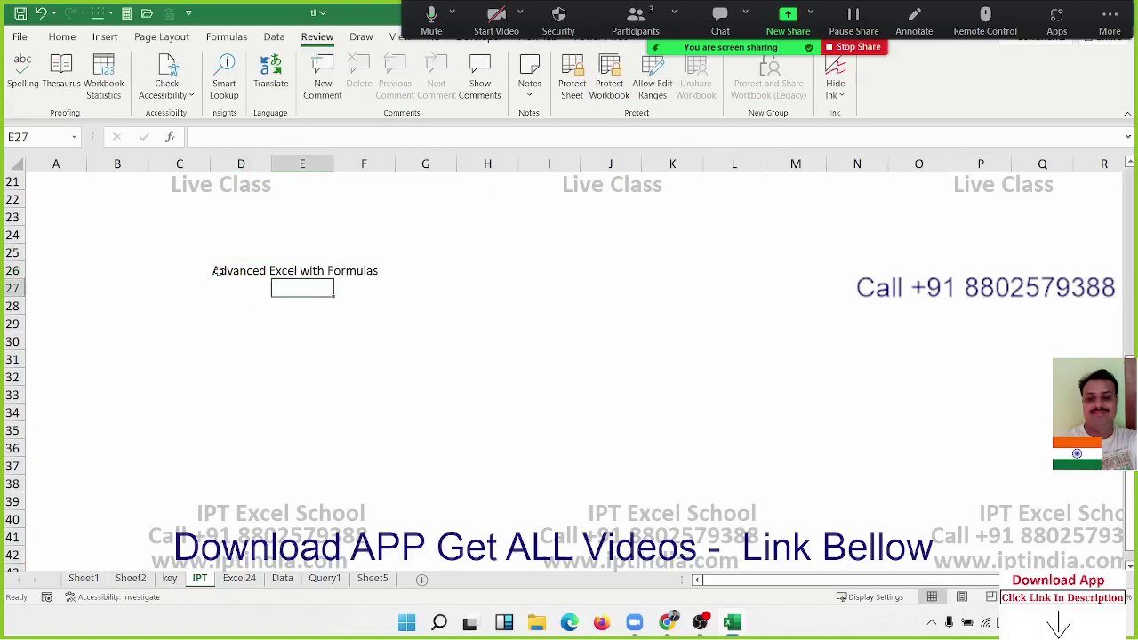
pyautogui.press('Down')
pyautogui.press('Up')
pyautogui.press('Right')
pyautogui.press('Right')
pyautogui.press('Right')
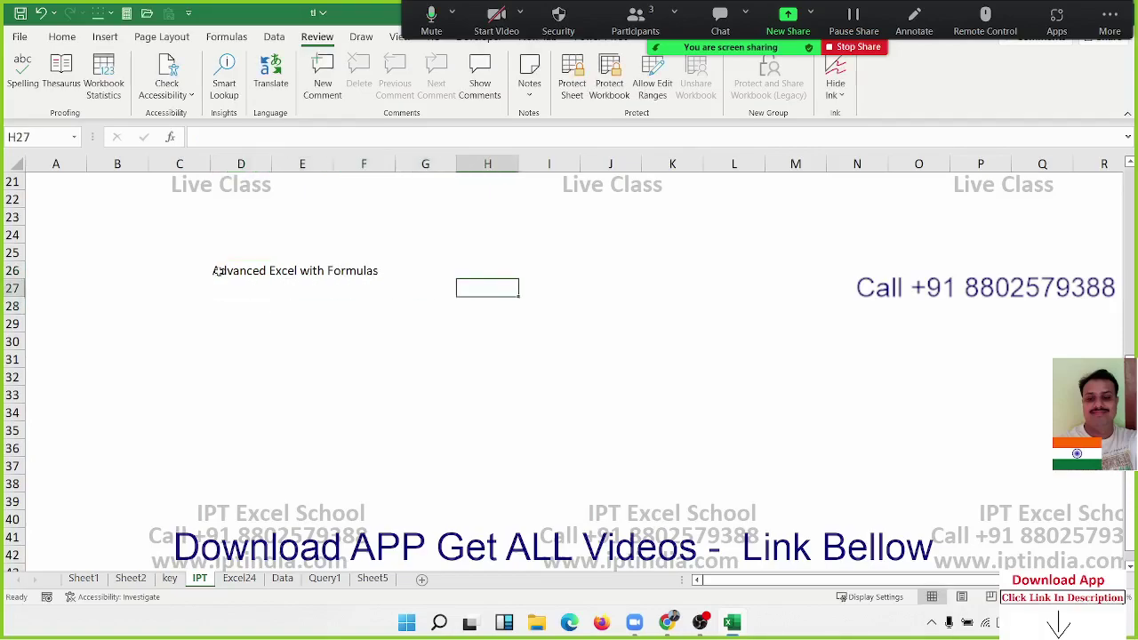
pyautogui.press('Up')
pyautogui.press('Left')
# - Enter 45H, 2month and Mon to Fri down G26:G28
pyautogui.write('45')
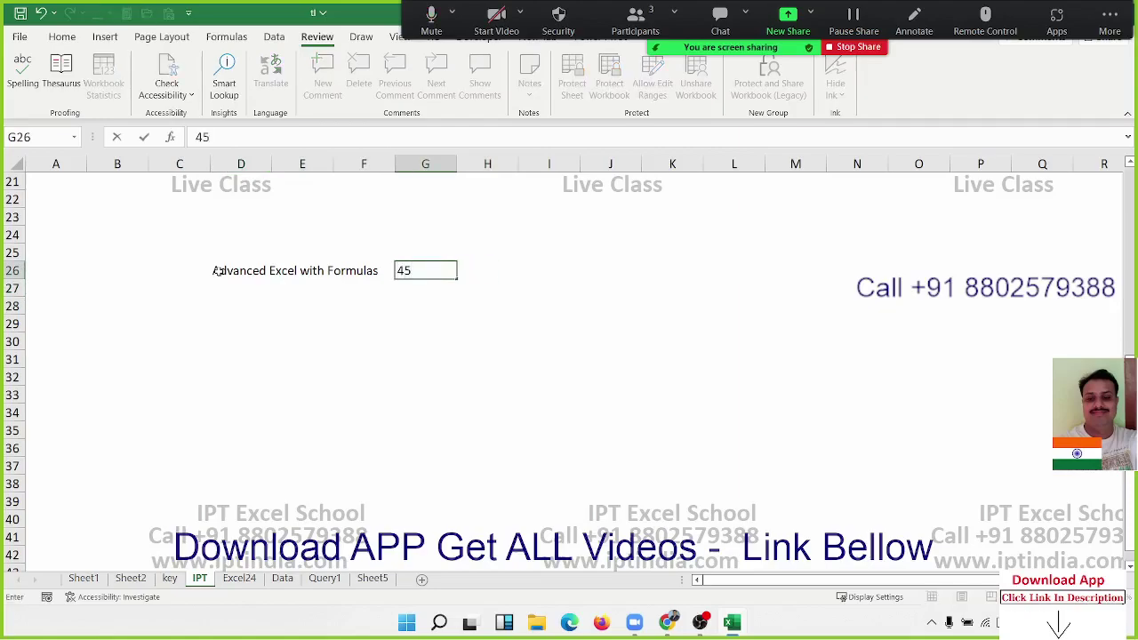
pyautogui.write('H')
pyautogui.press('Return')
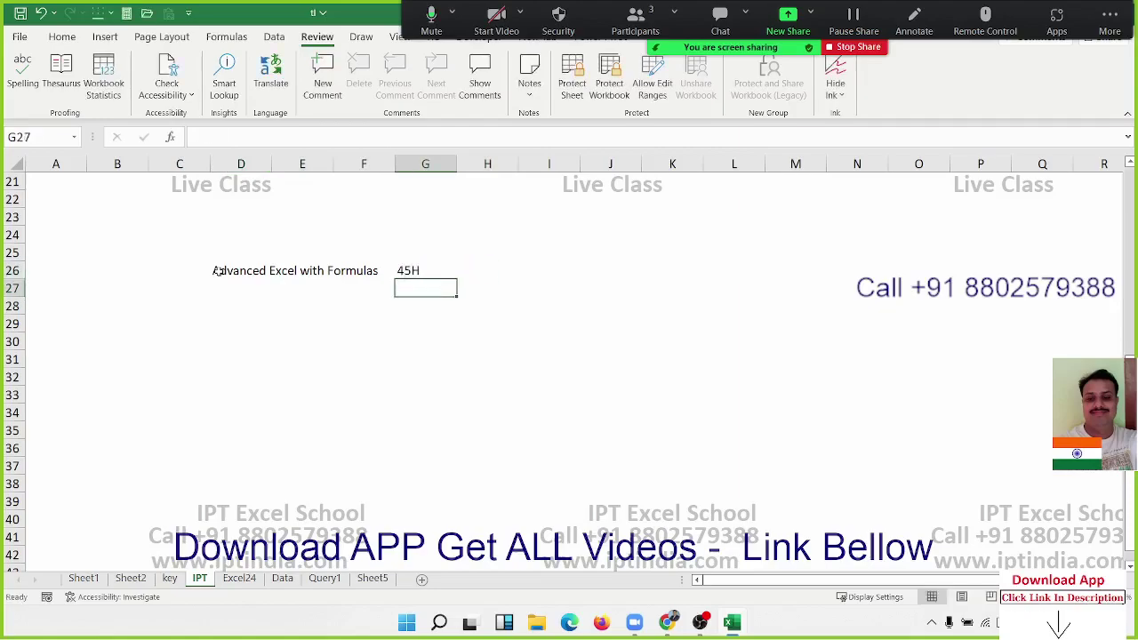
pyautogui.write('2')
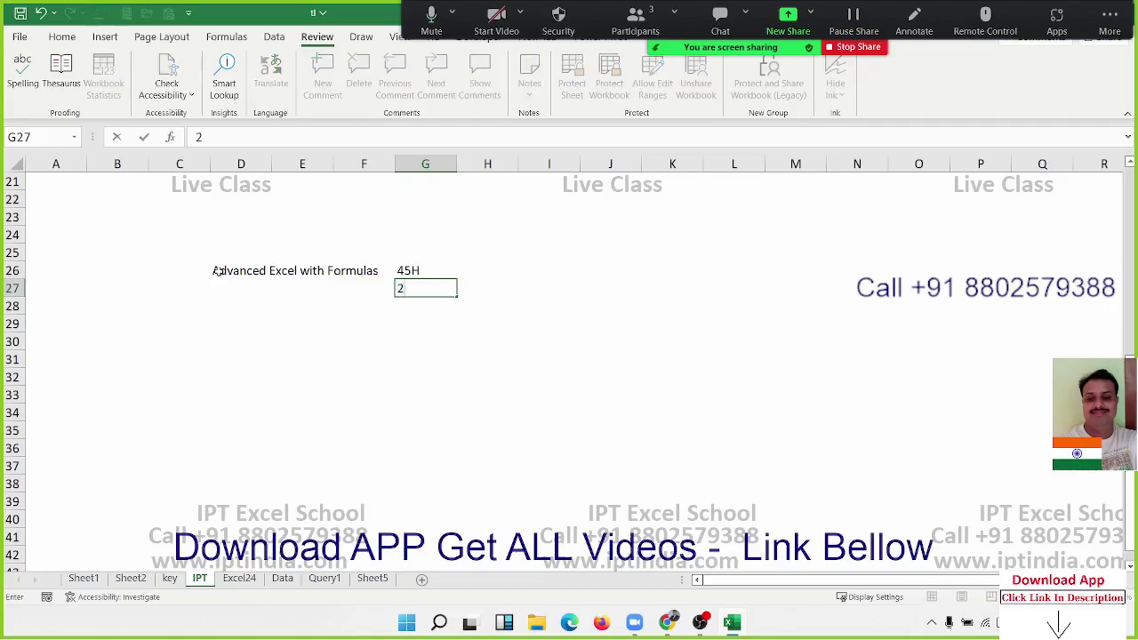
pyautogui.write('month')
pyautogui.press('Return')
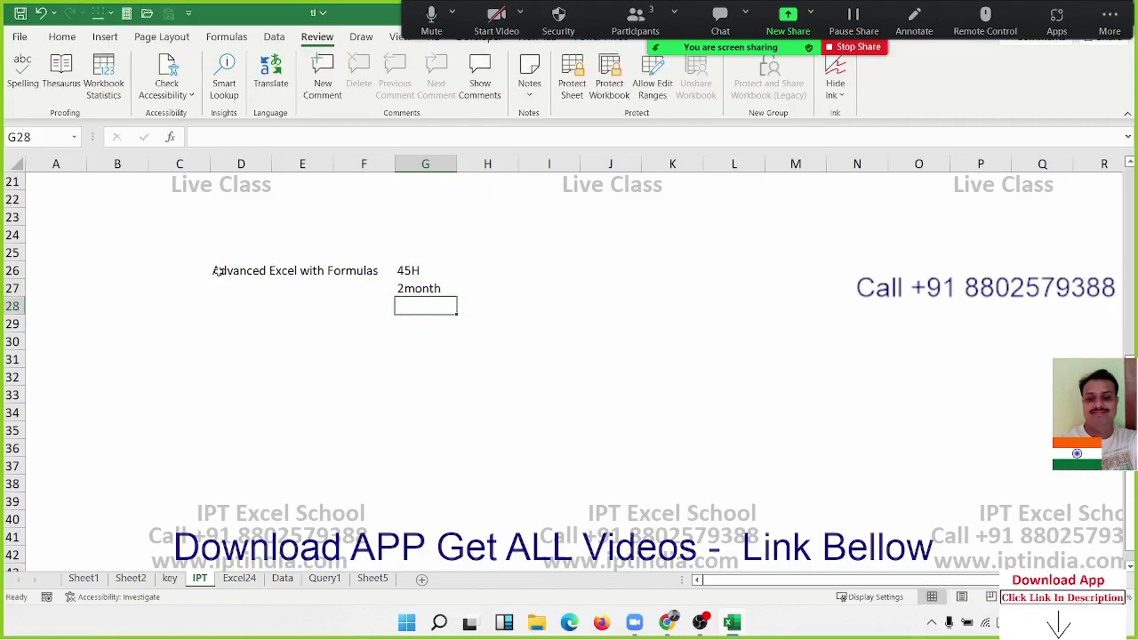
pyautogui.write('Mon to ')
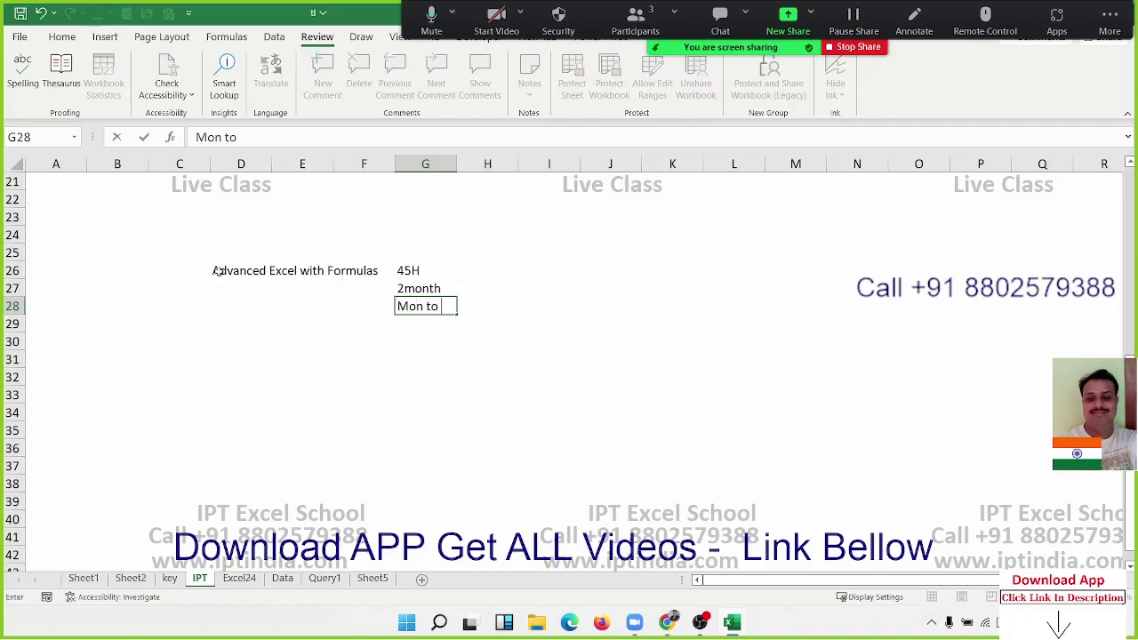
pyautogui.write('Fri')
pyautogui.press('Return')
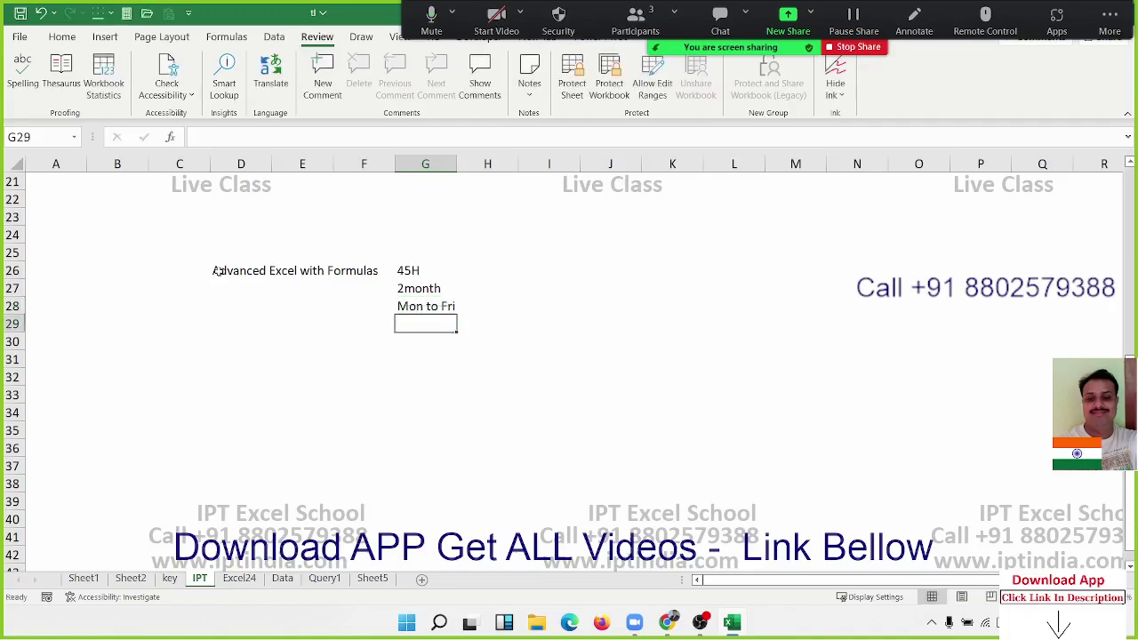
# - Enter the timing '45mt to 1h' in G29
pyautogui.press('Up')
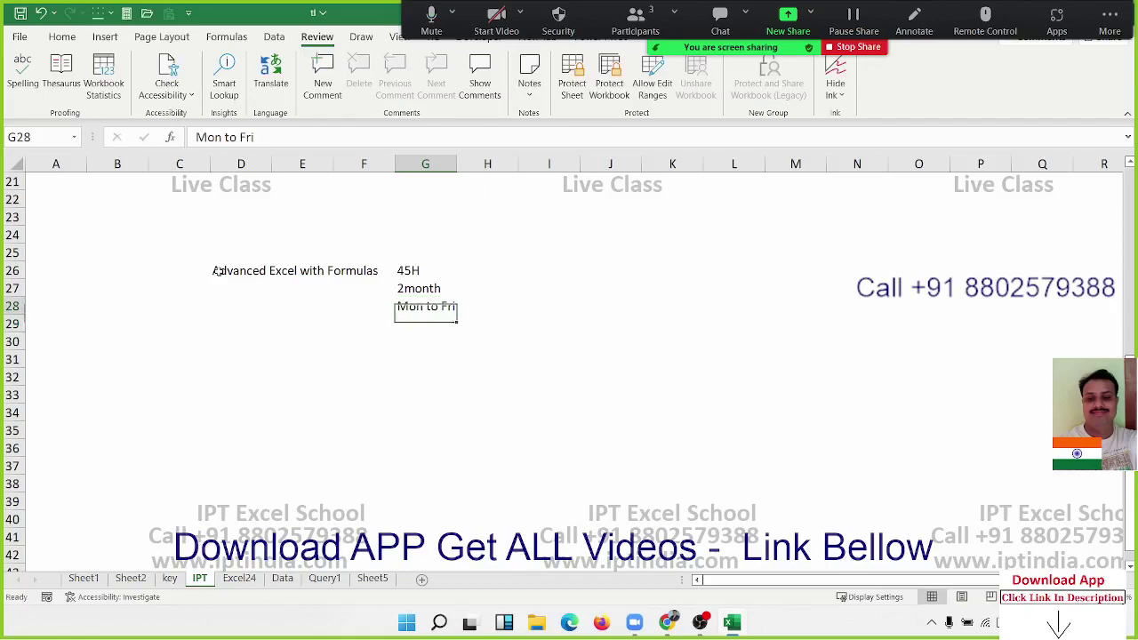
pyautogui.press('Down')
pyautogui.write('45')
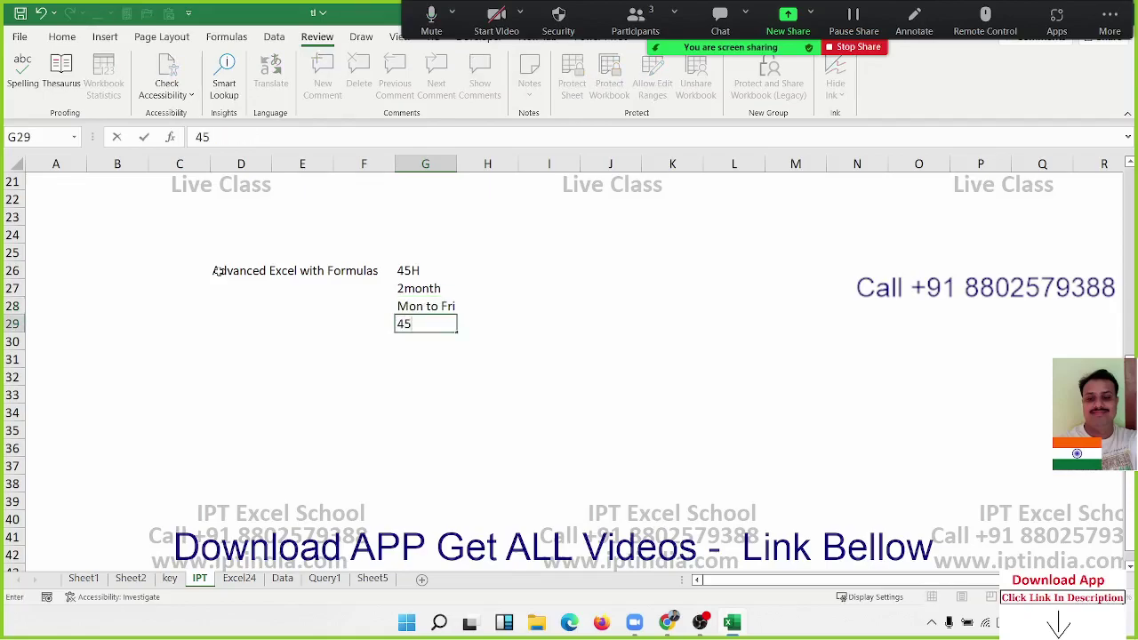
pyautogui.write('mt 1')
pyautogui.write('h')
pyautogui.press('BackSpace')
pyautogui.press('BackSpace')
pyautogui.write('t')
pyautogui.write('o')
pyautogui.write(' 1')
pyautogui.write('hr')
pyautogui.press('BackSpace')
pyautogui.press('Return')
# - Enter 1-3' in cell H29
pyautogui.press('Right')
pyautogui.press('Up')
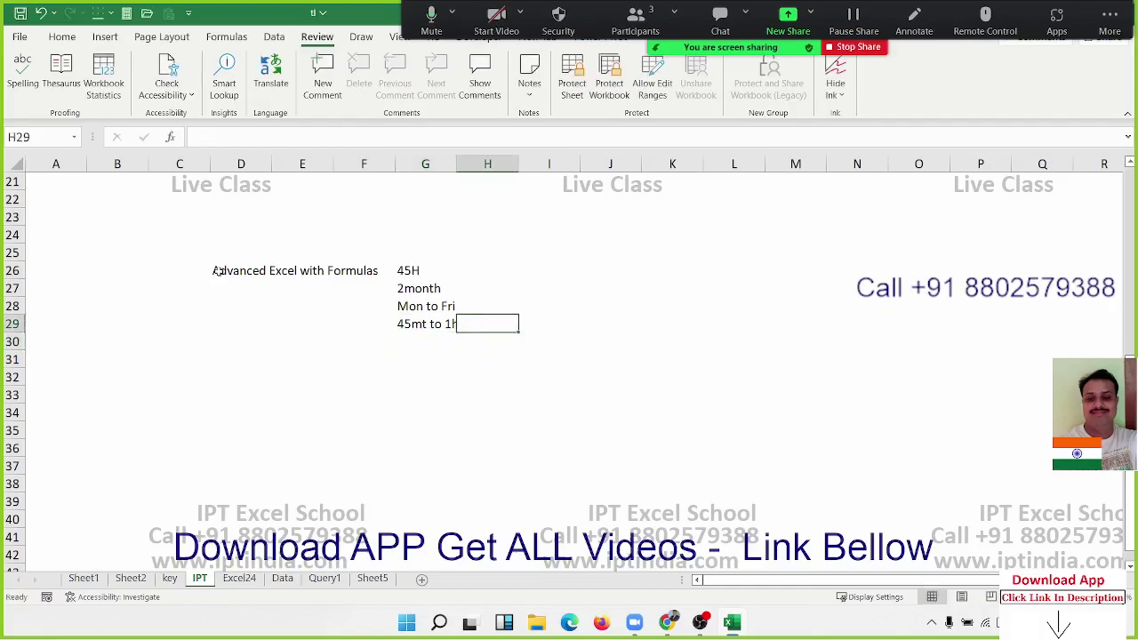
pyautogui.write('1-3')
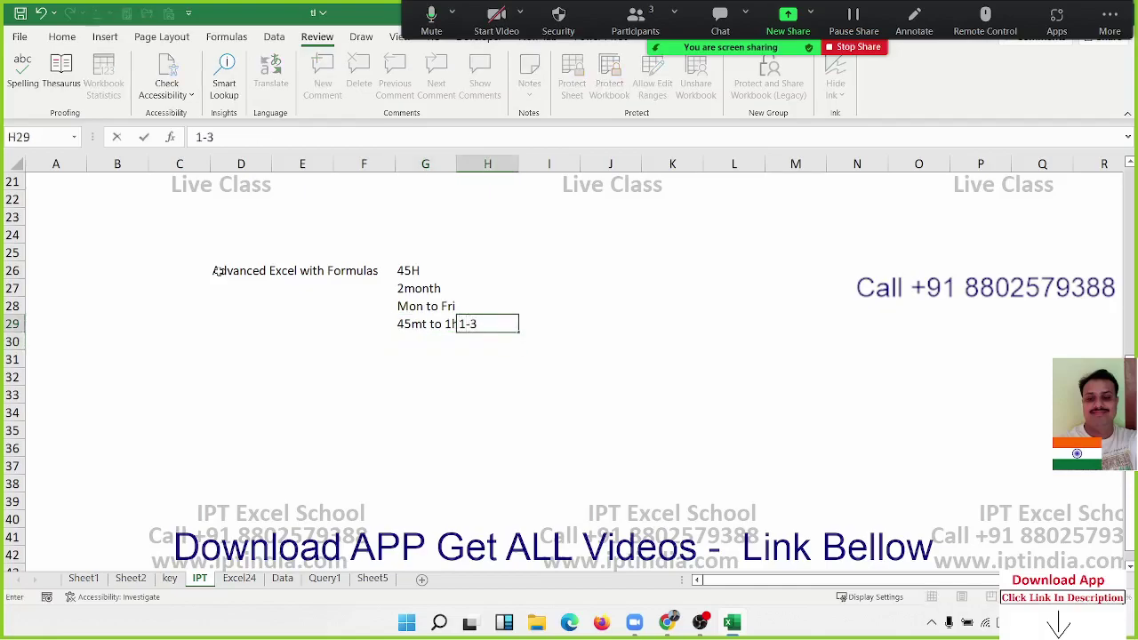
pyautogui.write("'")
pyautogui.press('Return')
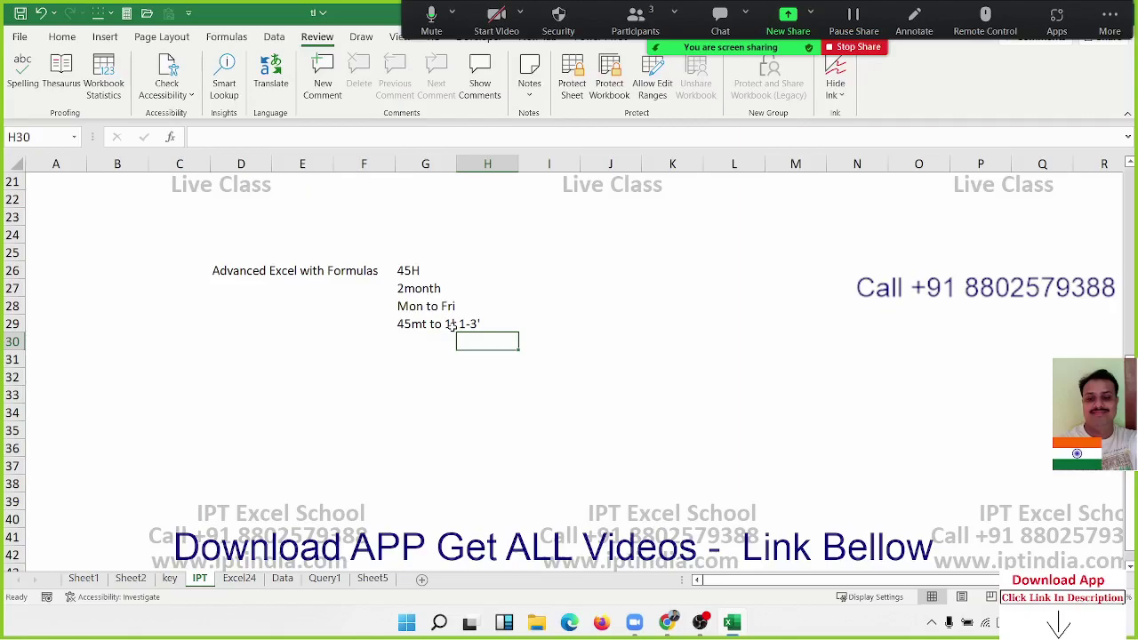
pyautogui.click(215, 340)
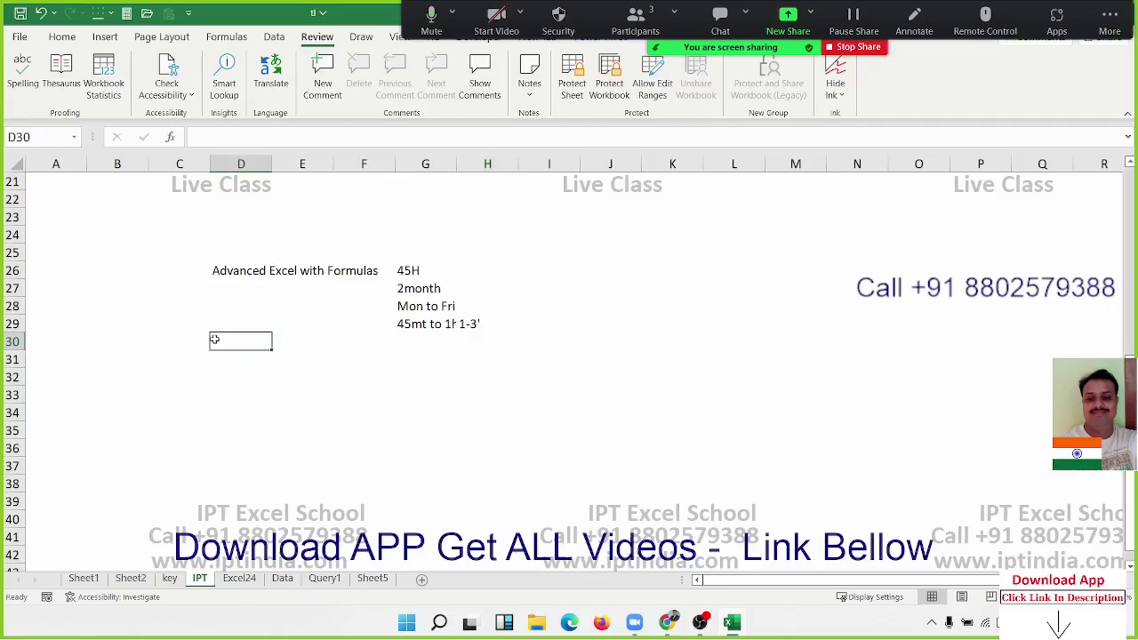